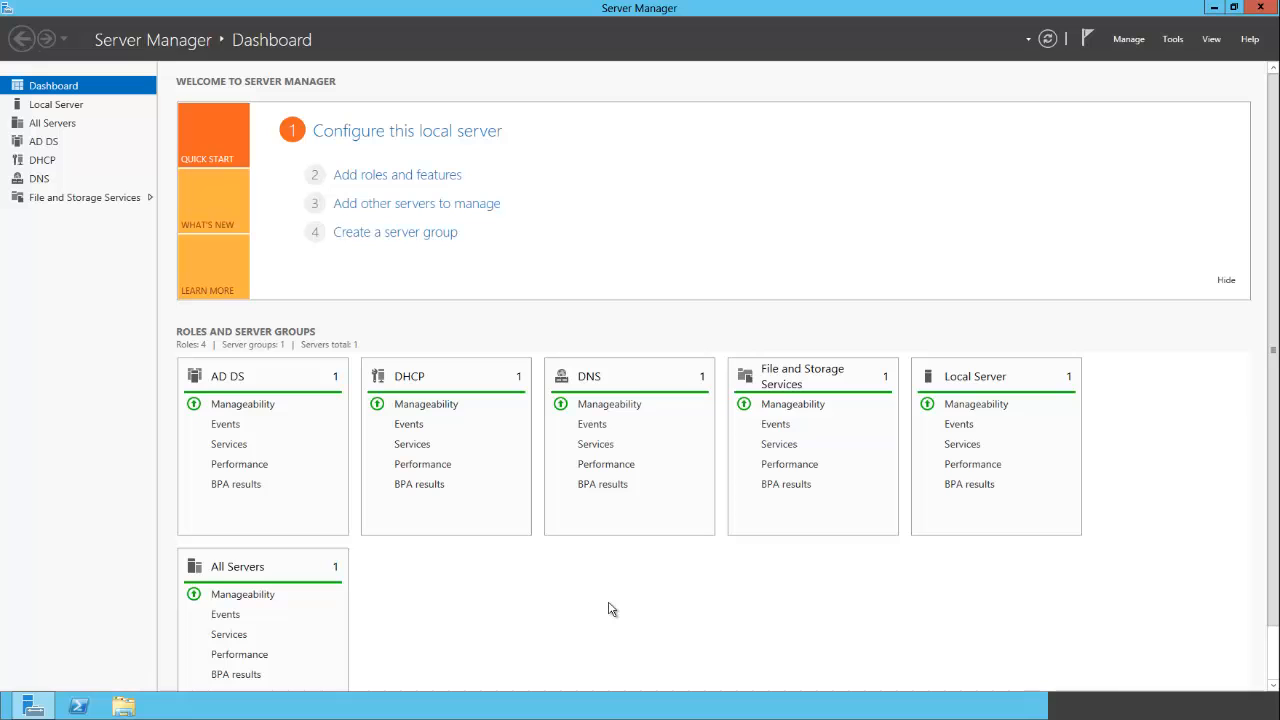
# - Open Group Policy Management and select the mswiki.local domain
pyautogui.click(1173, 40)
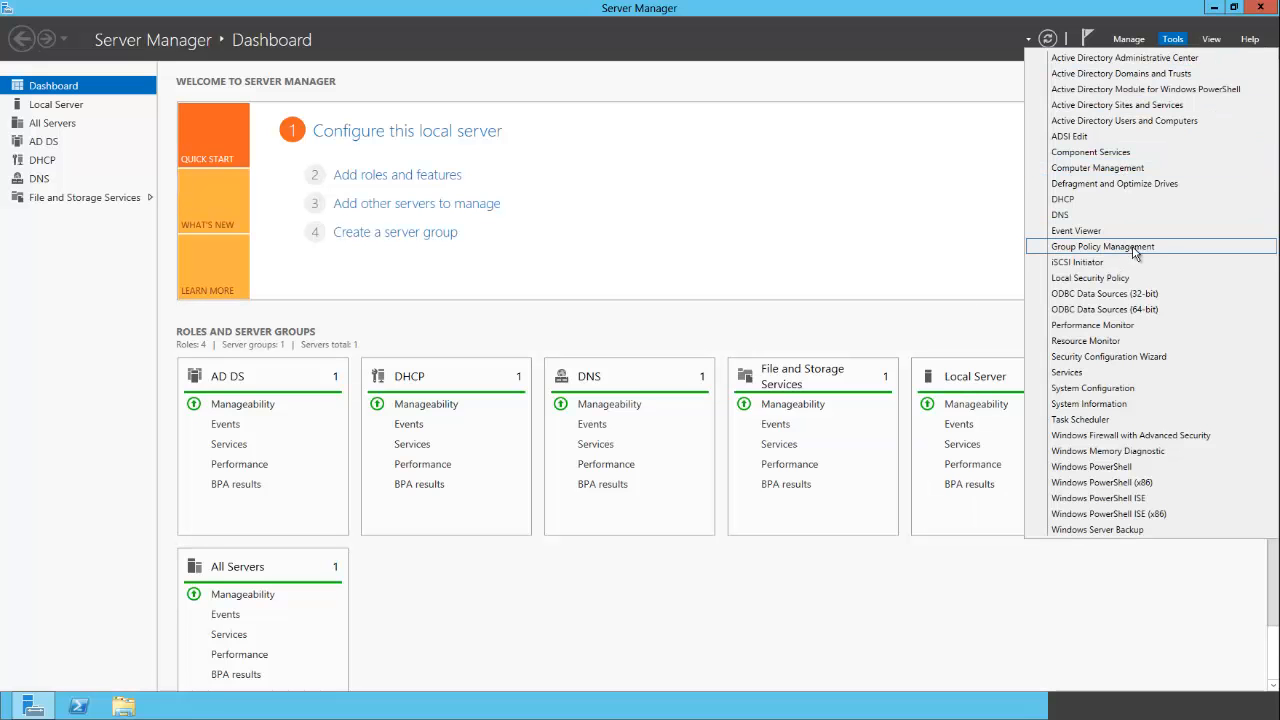
pyautogui.click(1173, 247)
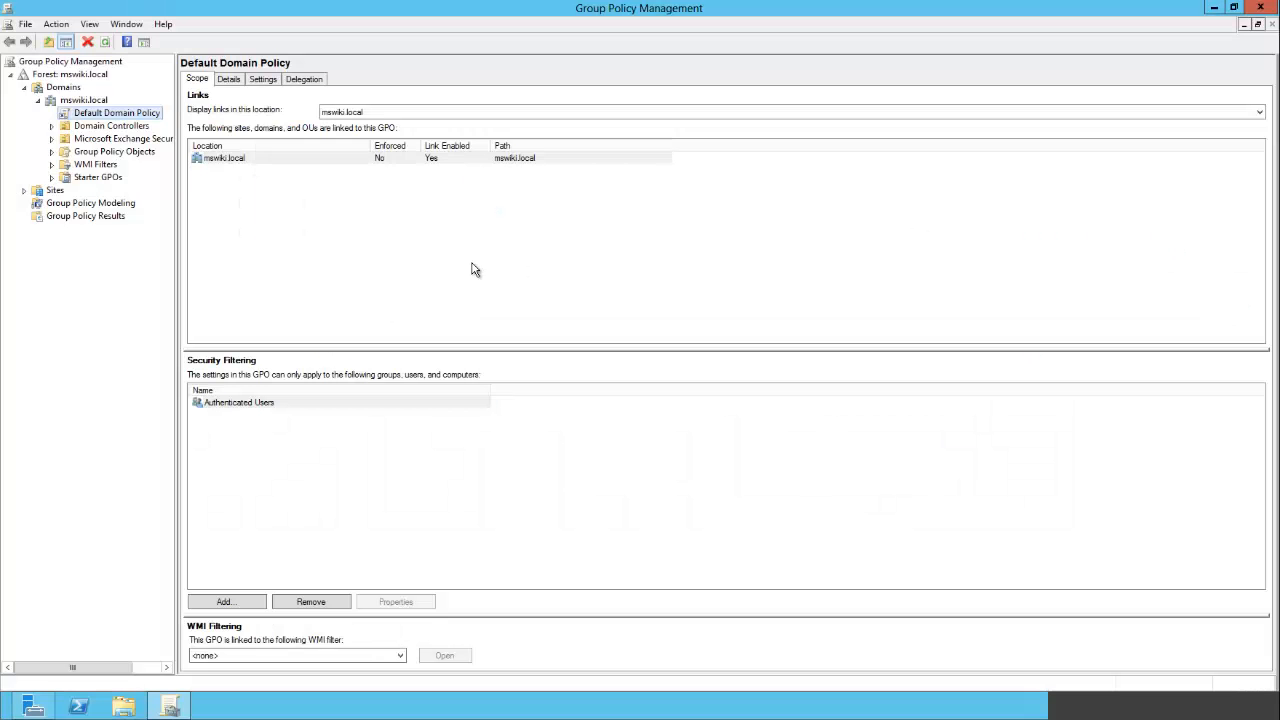
pyautogui.click(83, 102)
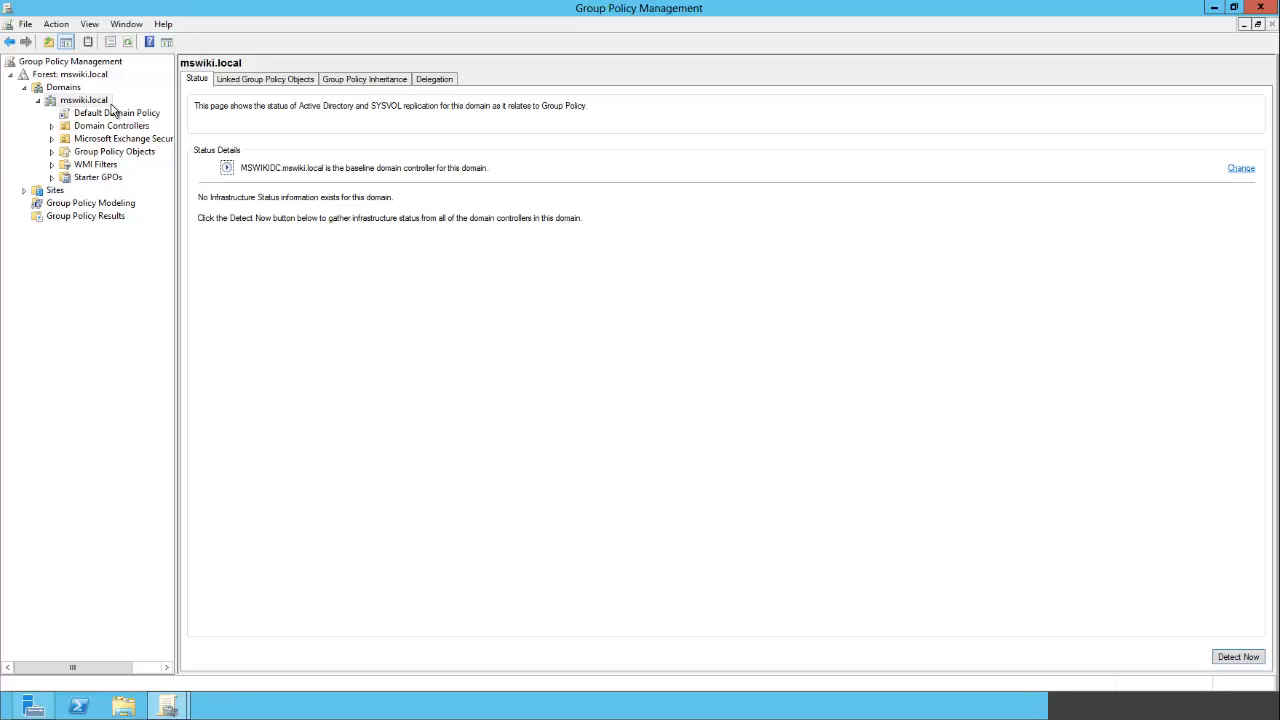
# - Create a new GPO named Windows Update in the mswiki.local domain and link it there
pyautogui.rightClick(113, 108)
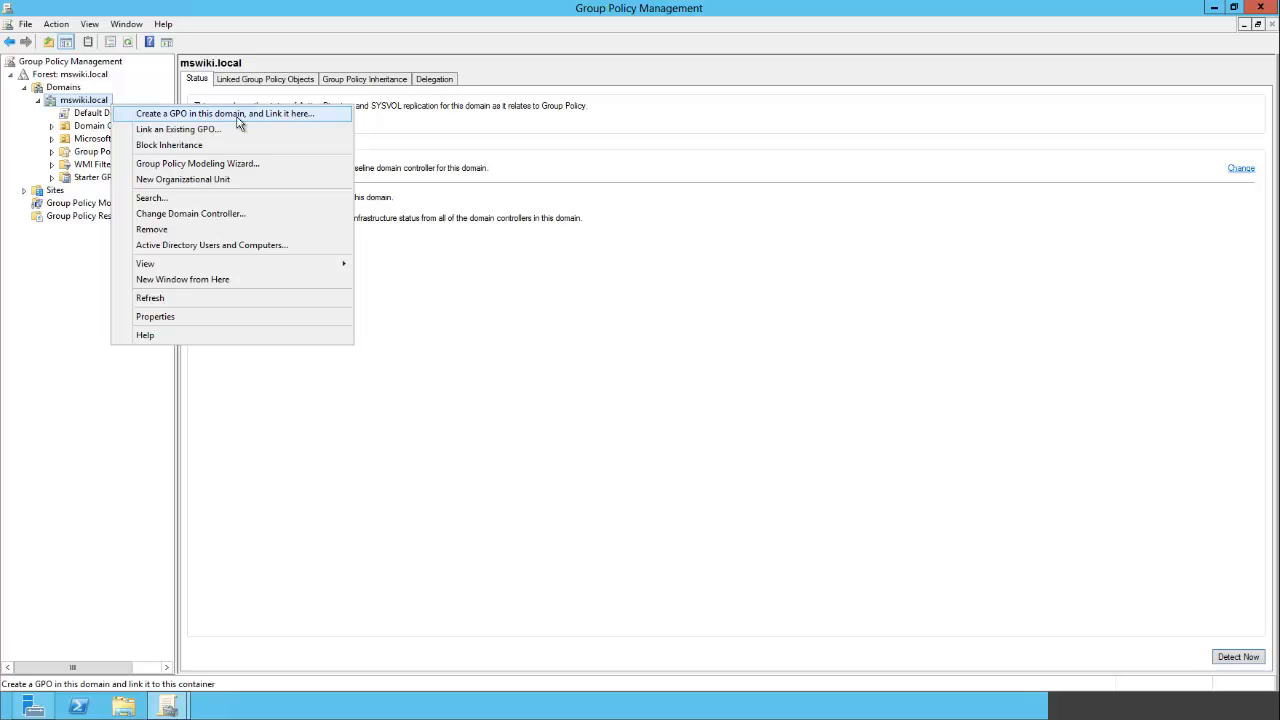
pyautogui.click(288, 117)
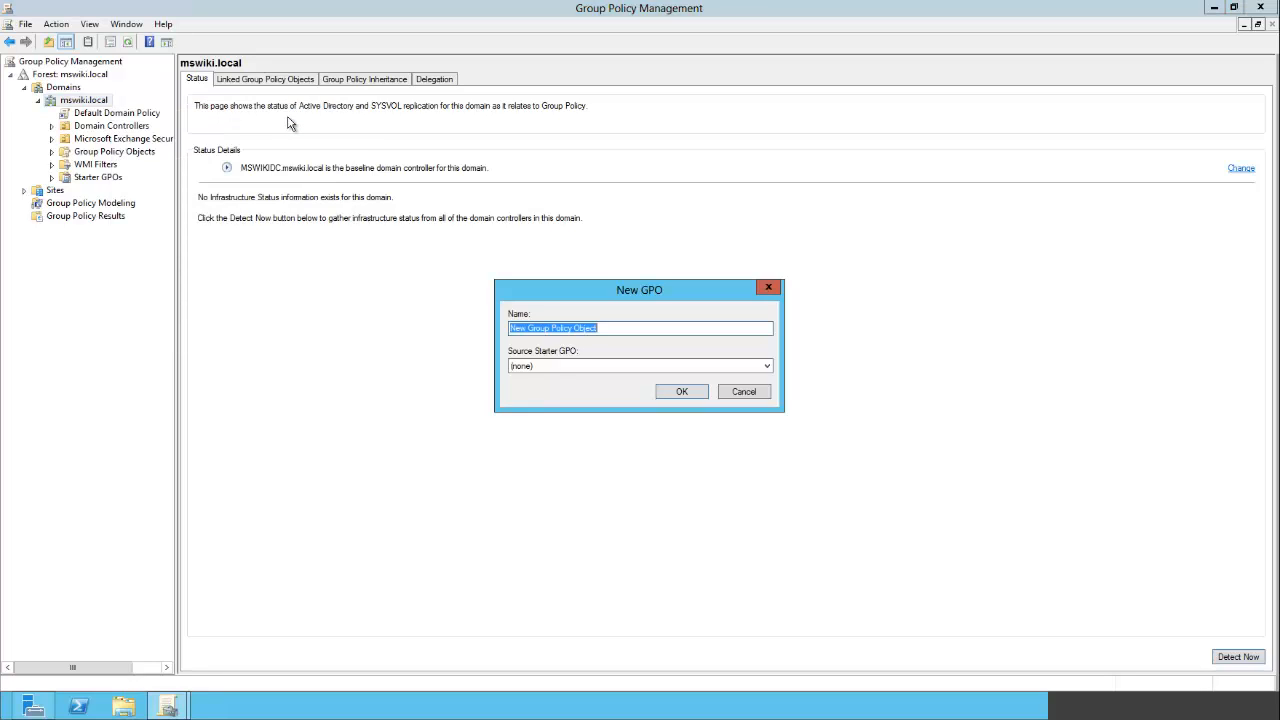
pyautogui.write('Windows ')
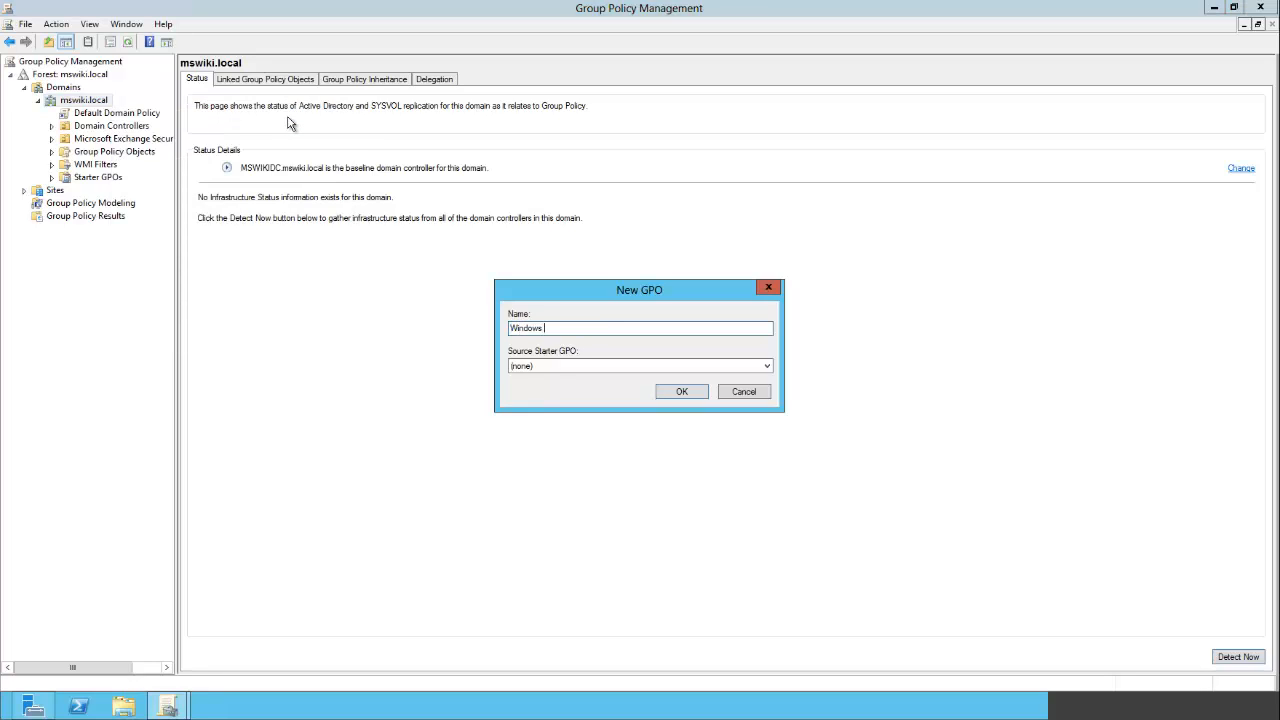
pyautogui.write('Update')
pyautogui.click(672, 393)
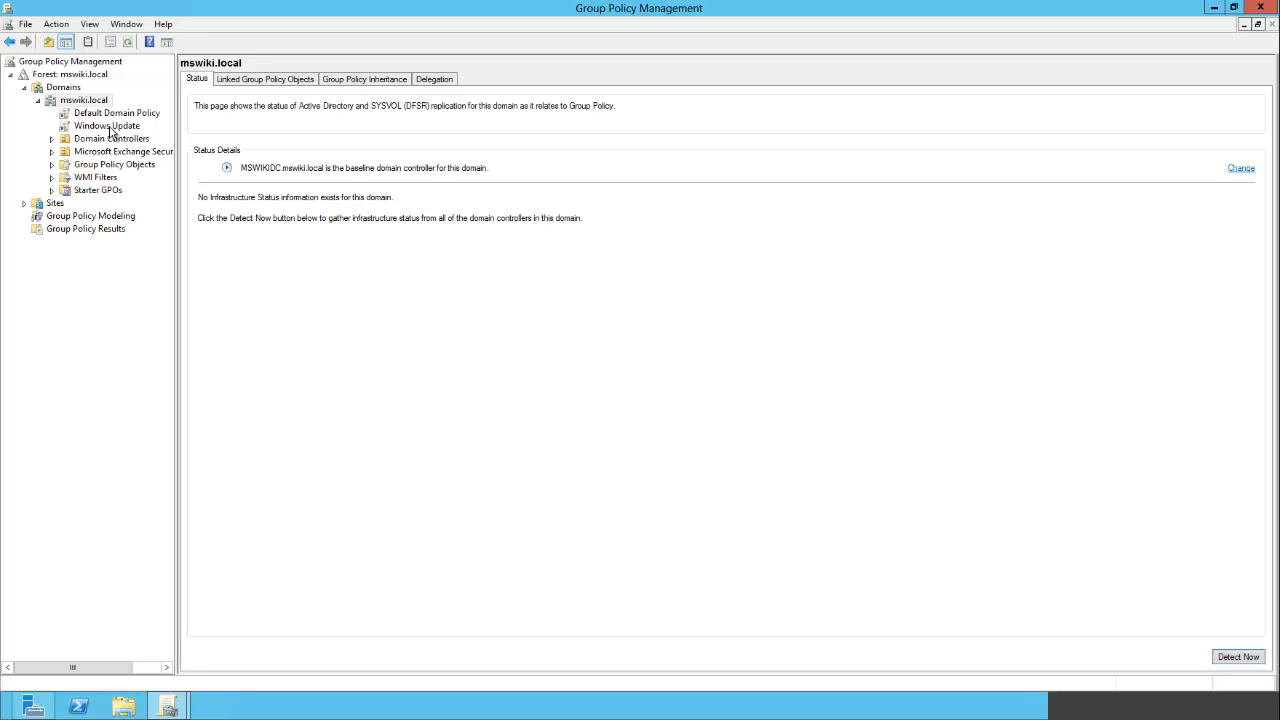
# - Open the Windows Update GPO for editing in the Group Policy Management Editor, maximized
pyautogui.click(101, 128)
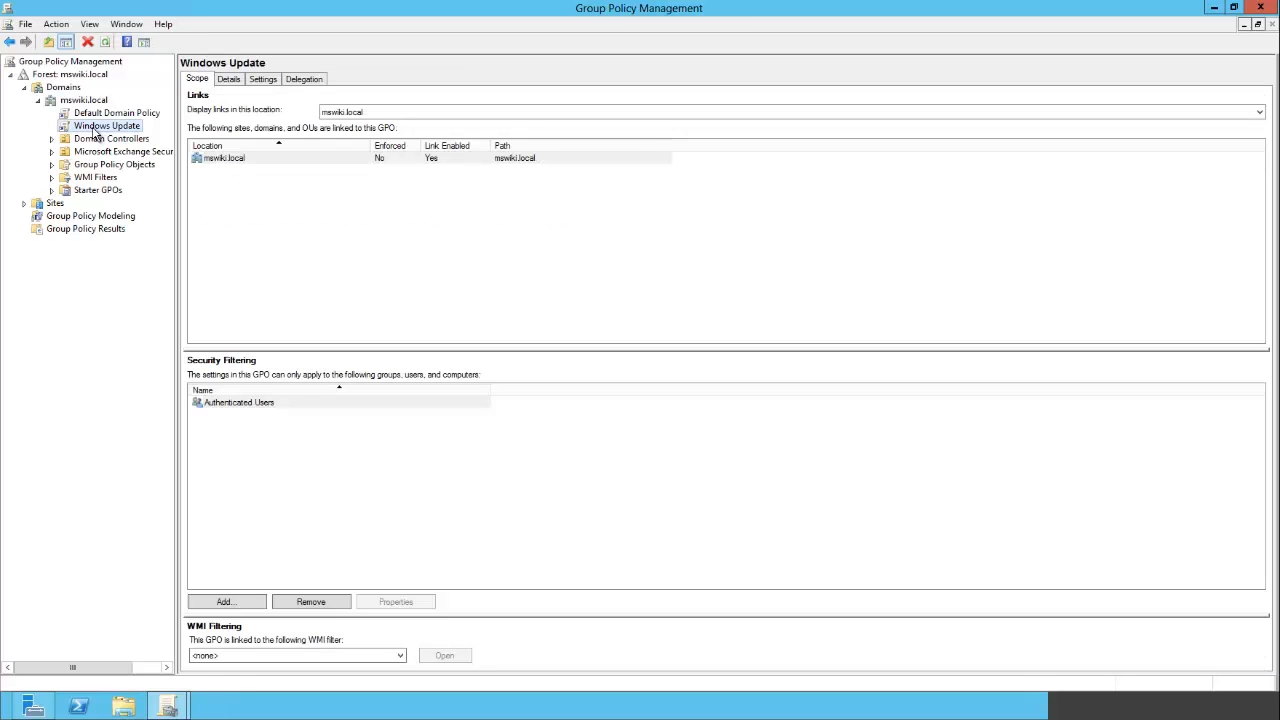
pyautogui.rightClick(108, 131)
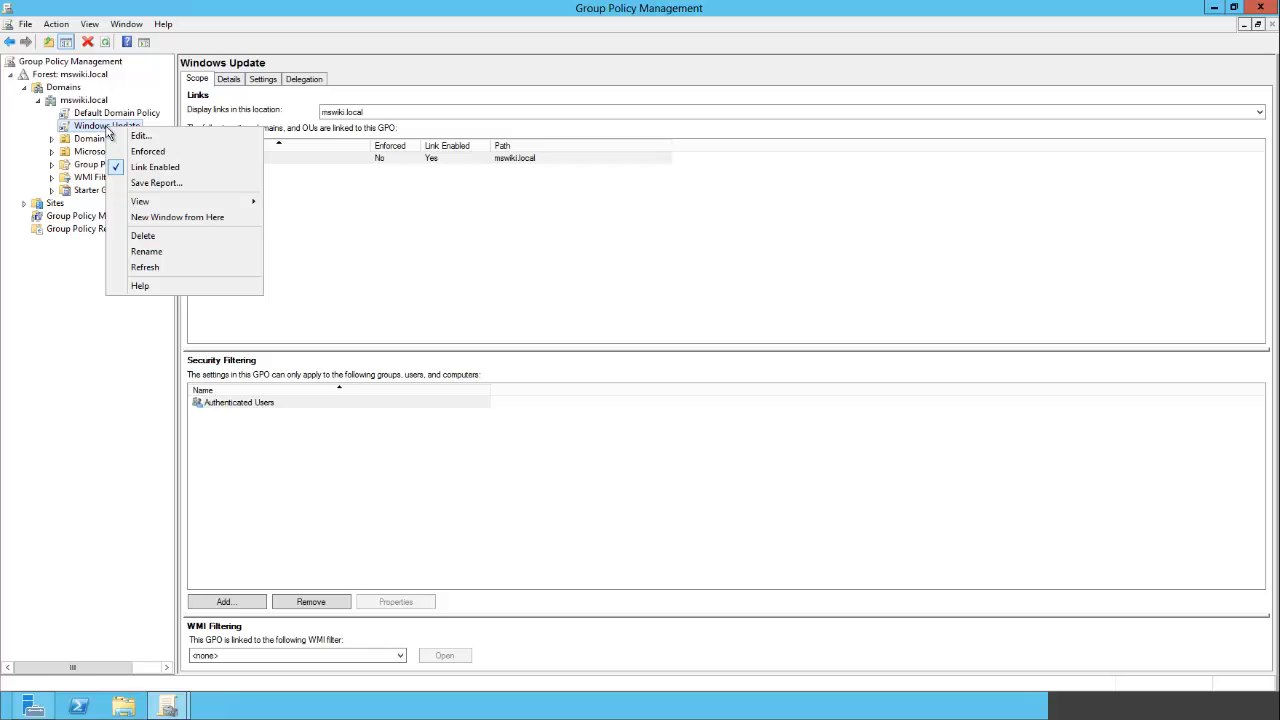
pyautogui.click(141, 135)
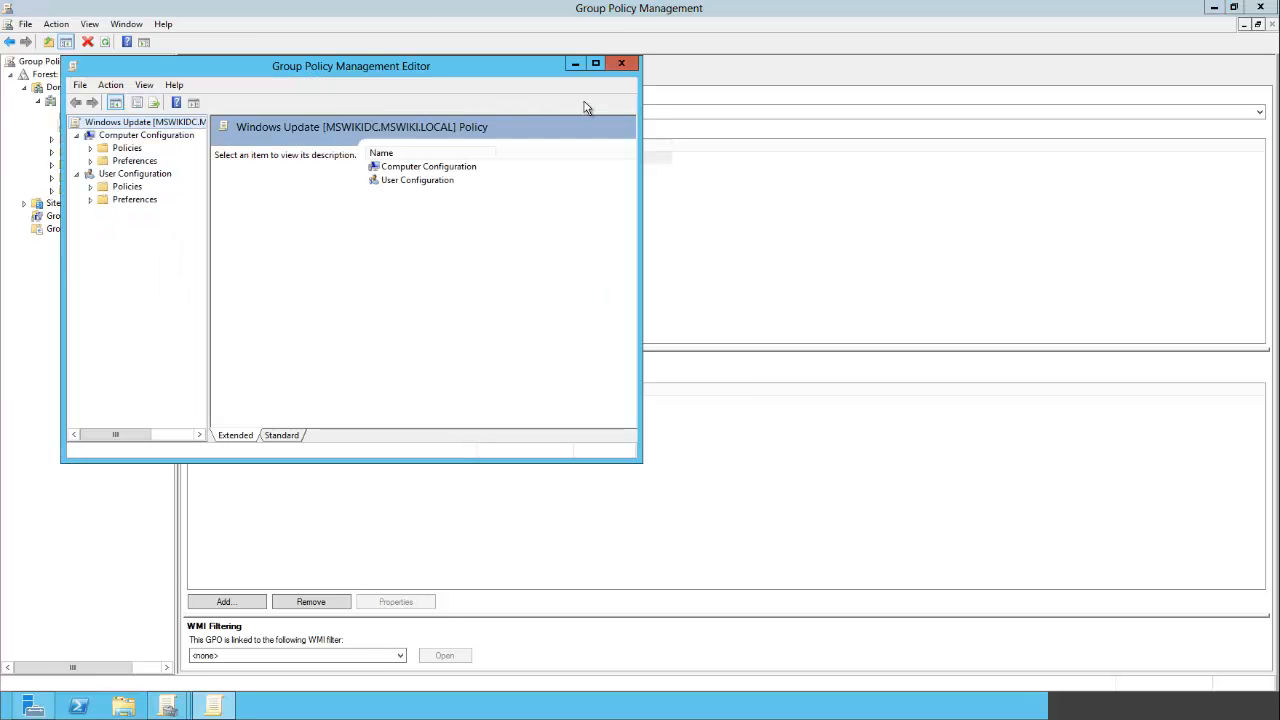
pyautogui.click(595, 63)
pyautogui.moveTo(142, 298); pyautogui.dragTo(190, 297)
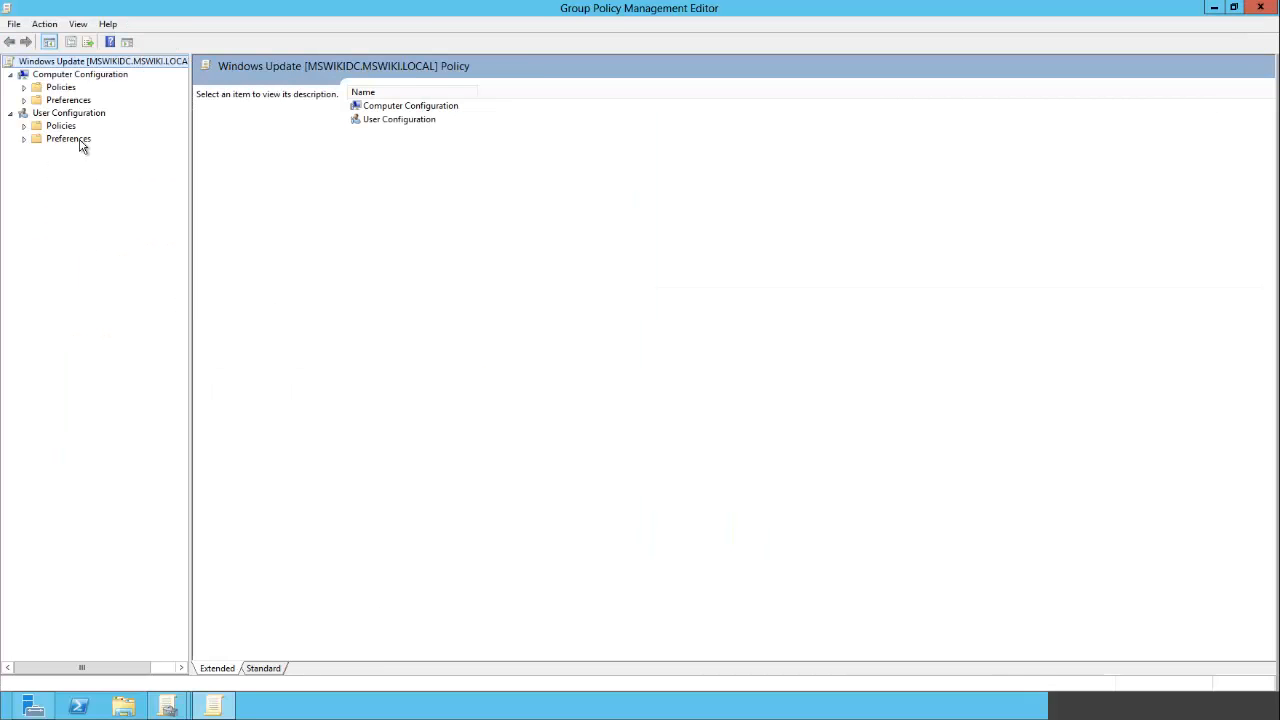
# - Navigate to Computer Configuration > Policies > Administrative Templates > Windows Components > Windows Update
pyautogui.click(23, 88)
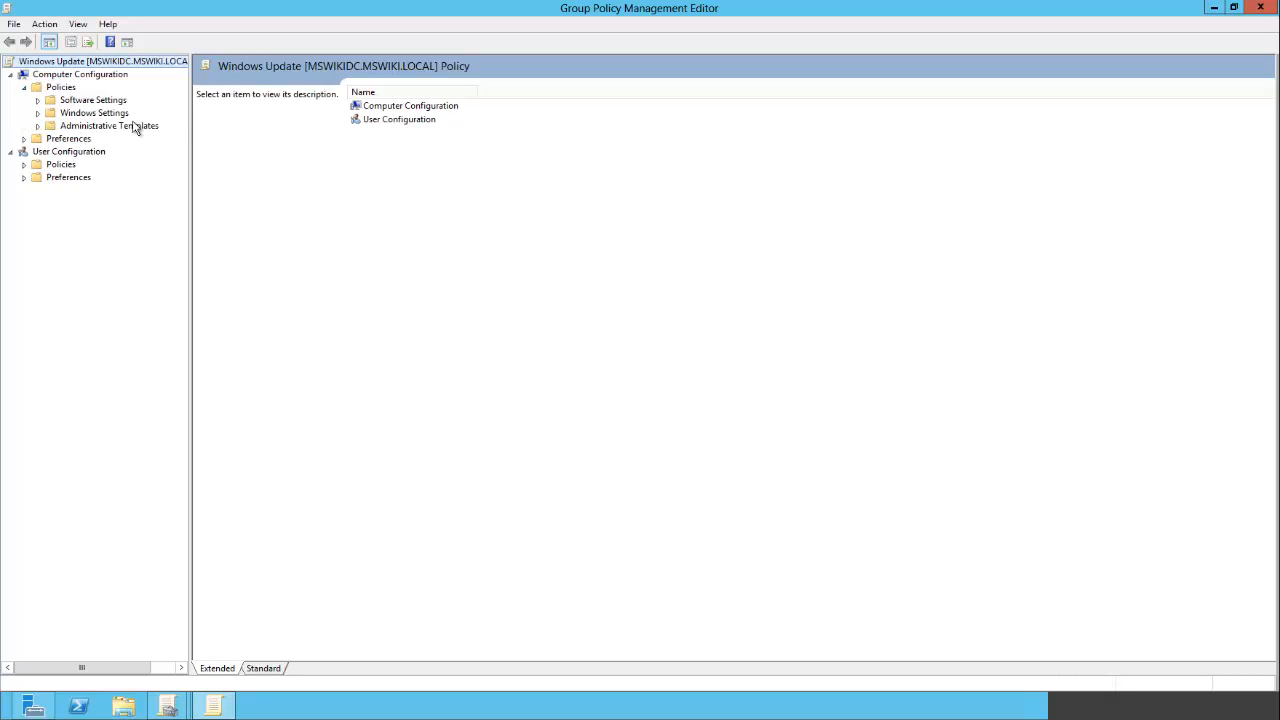
pyautogui.click(37, 126)
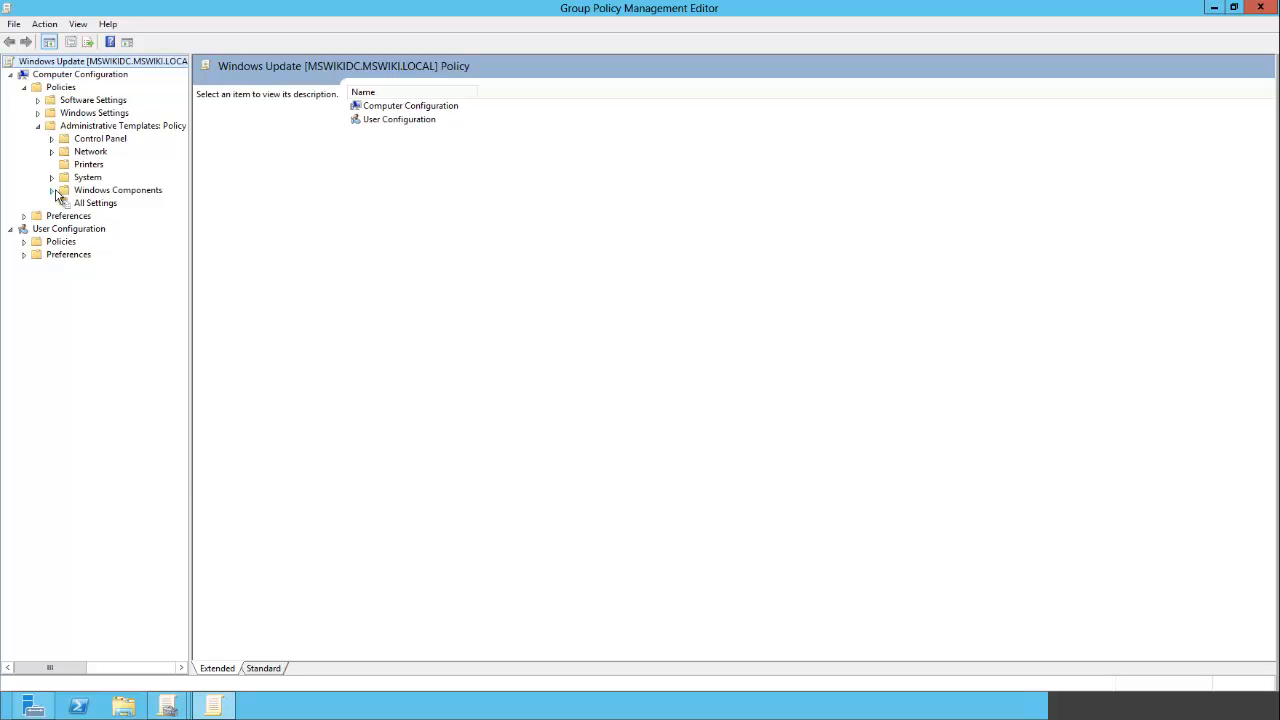
pyautogui.click(53, 191)
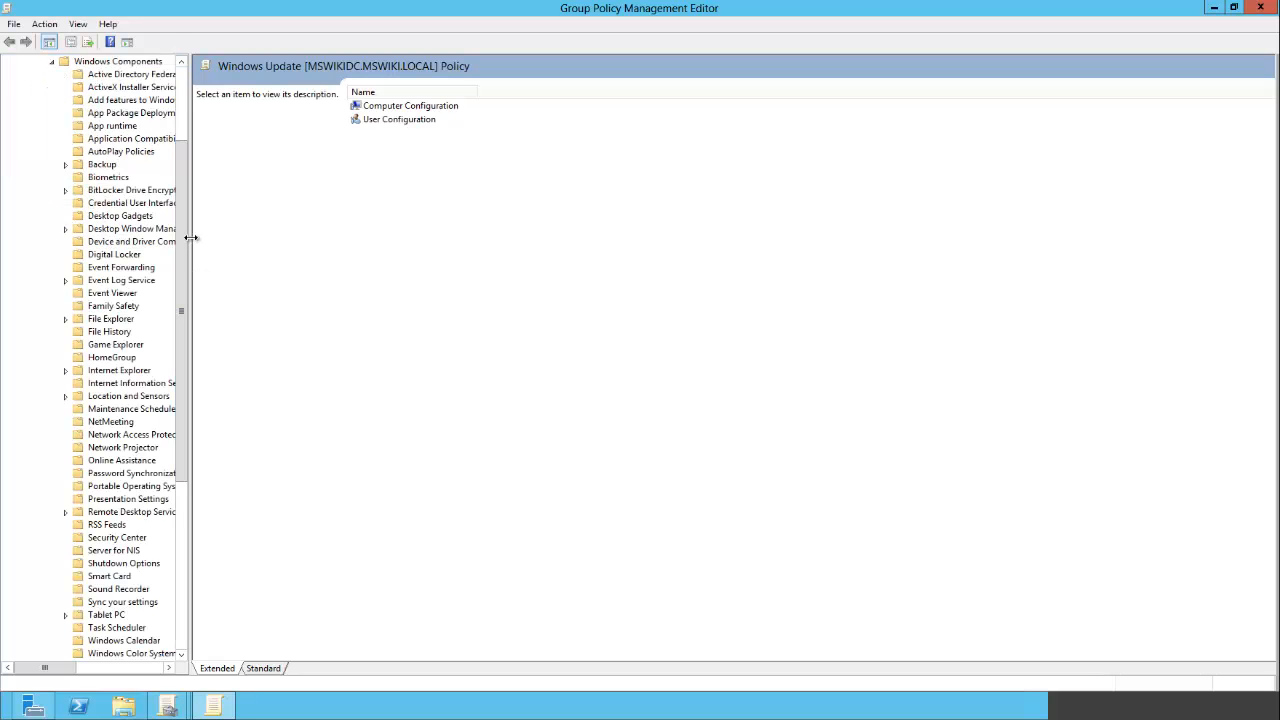
pyautogui.moveTo(190, 240); pyautogui.dragTo(270, 525)
pyautogui.click(150, 590)
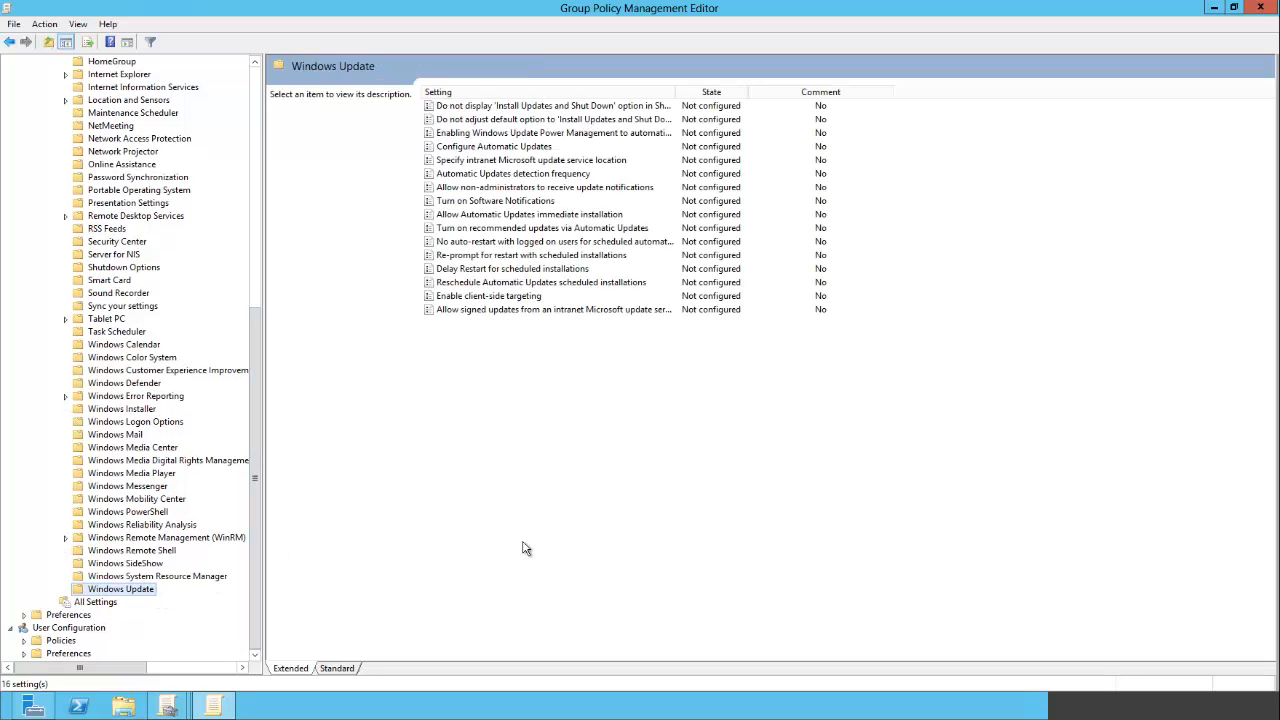
pyautogui.moveTo(677, 92); pyautogui.dragTo(783, 93)
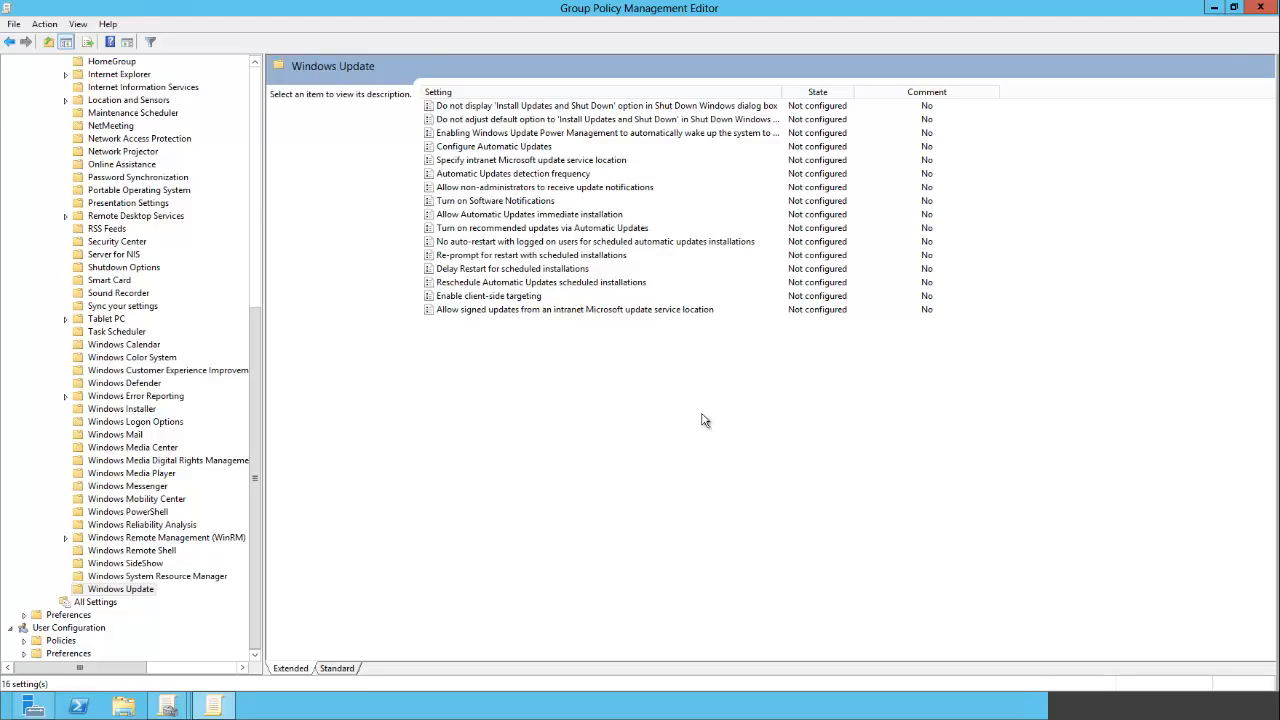
# - Enable the policy 'Do not display Install Updates and Shut Down option in Shut Down Windows dialog box'
pyautogui.click(505, 110)
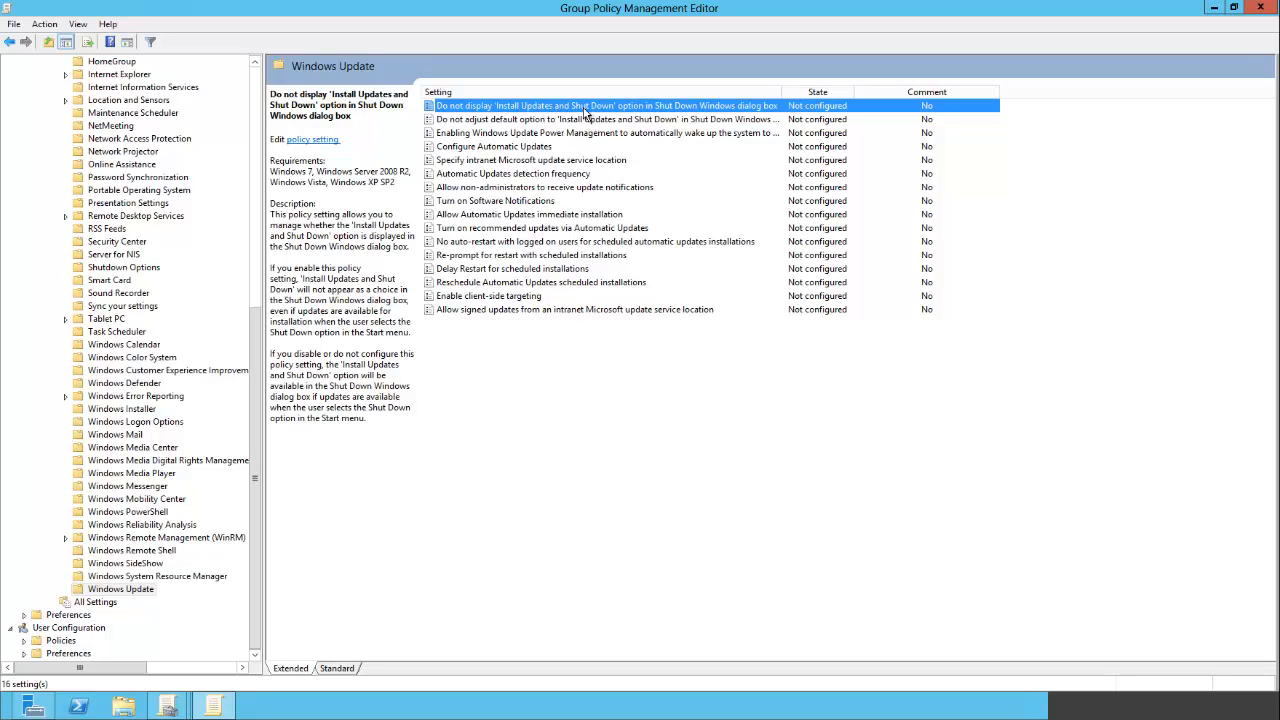
pyautogui.doubleClick(652, 108)
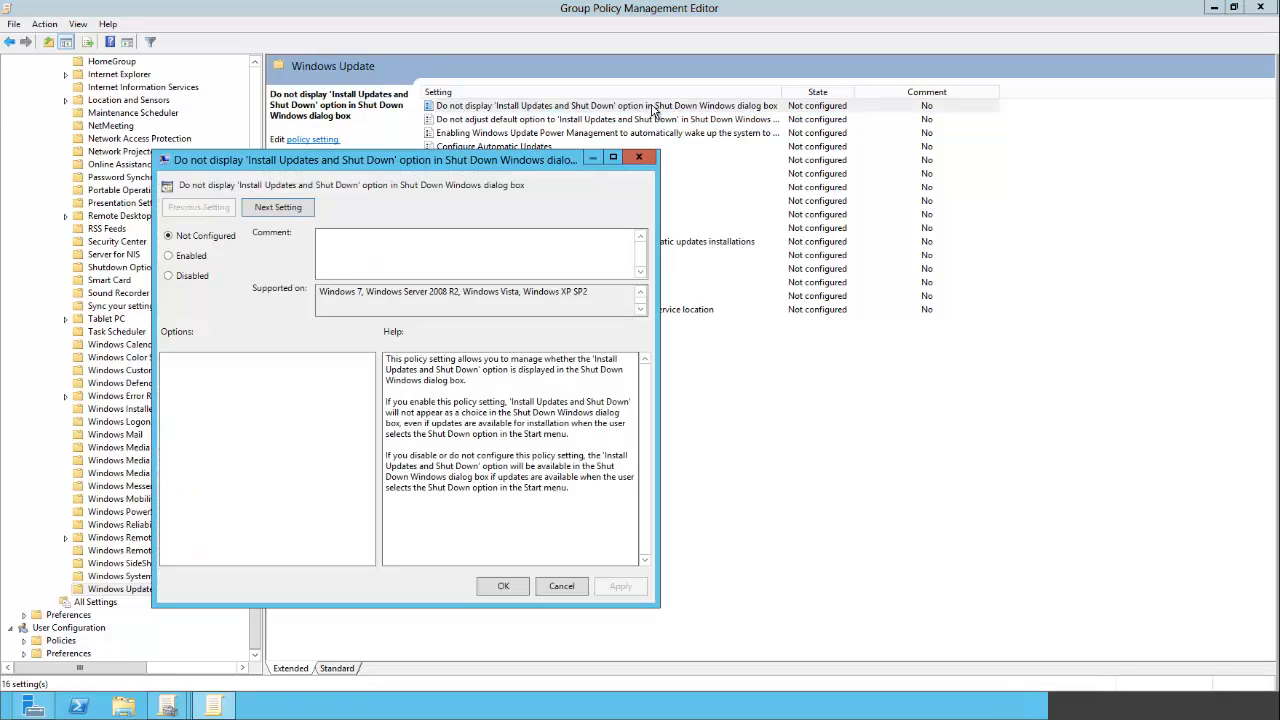
pyautogui.click(198, 259)
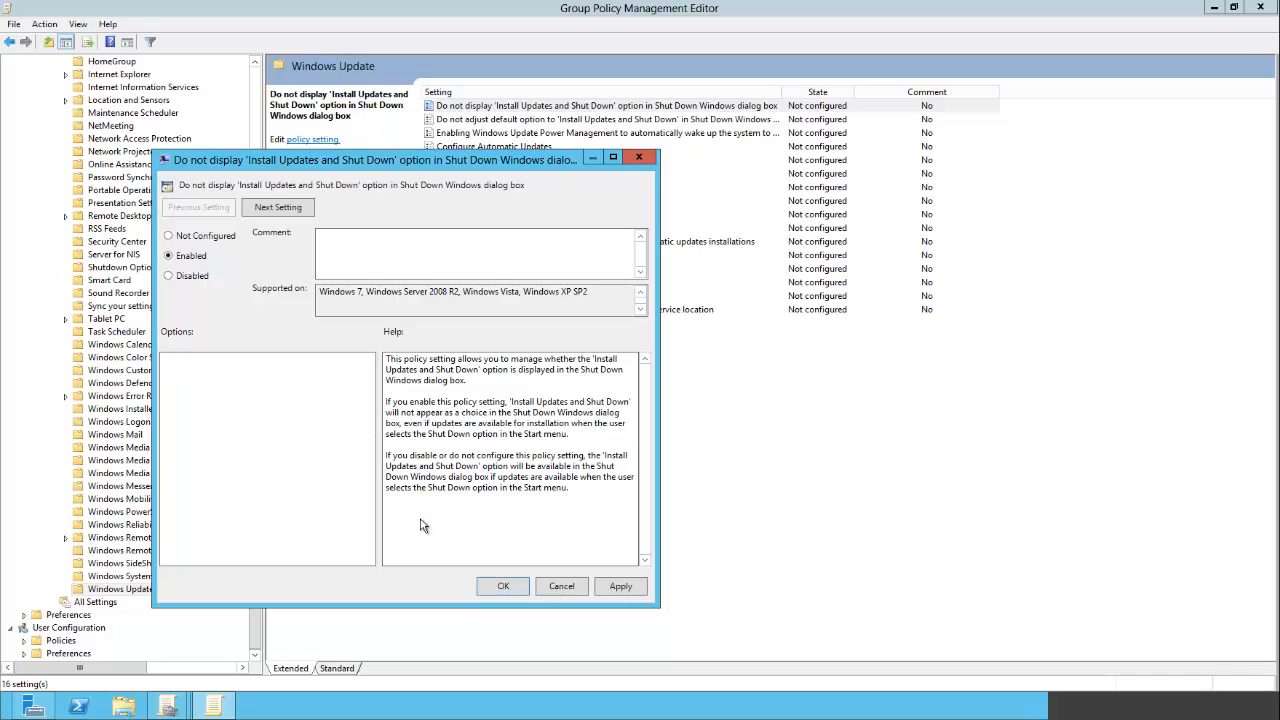
pyautogui.click(503, 586)
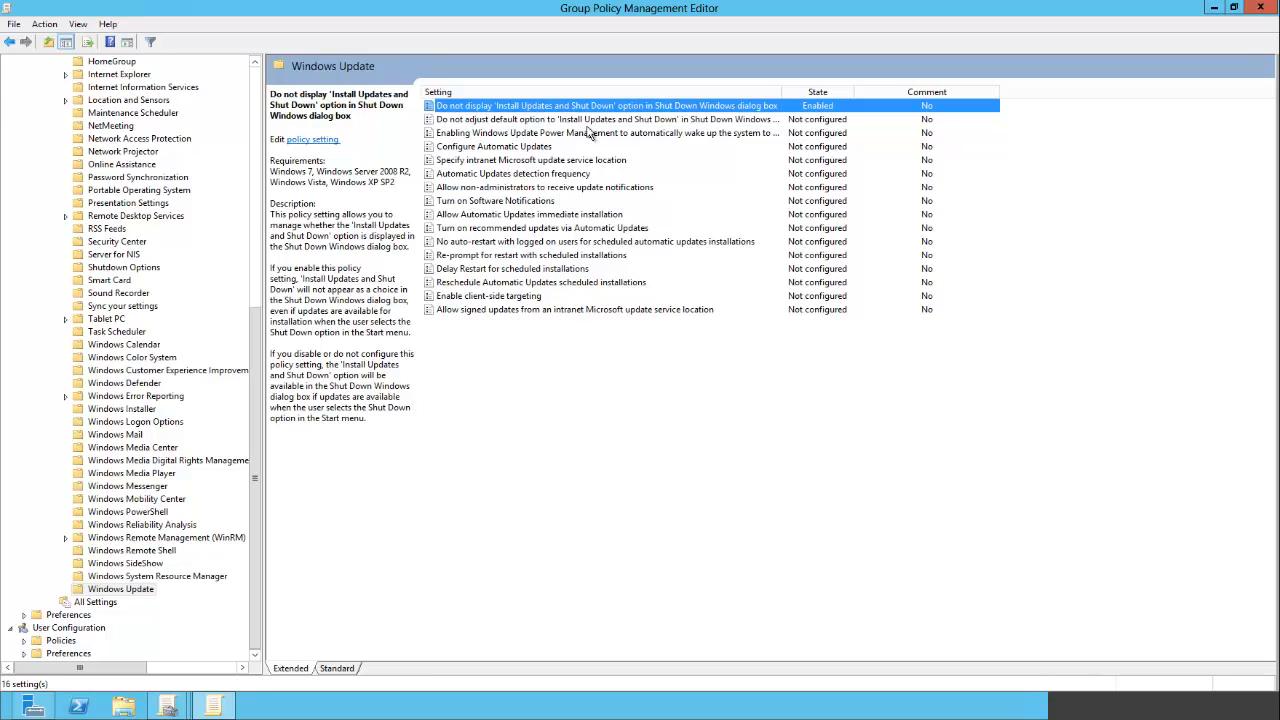
# - Enable the policy 'Do not adjust default option to Install Updates and Shut Down in Shut Down Windows dialog box'
pyautogui.doubleClick(651, 121)
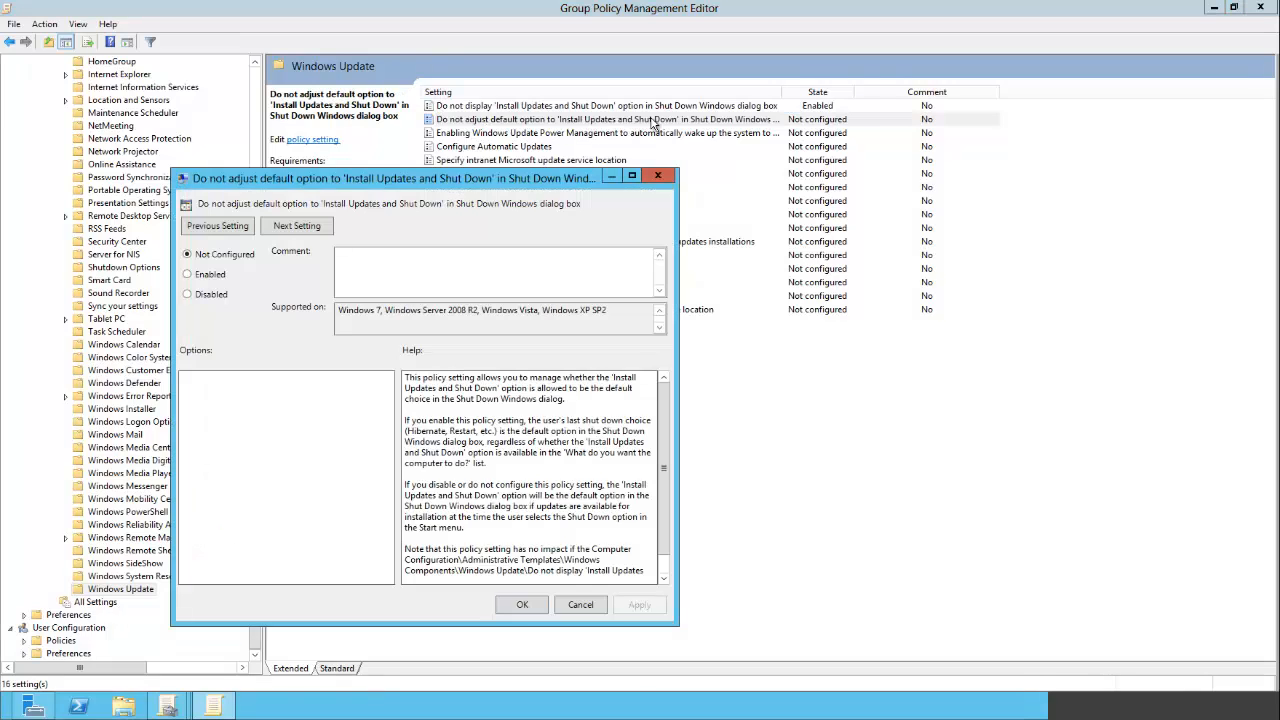
pyautogui.click(213, 279)
pyautogui.click(524, 607)
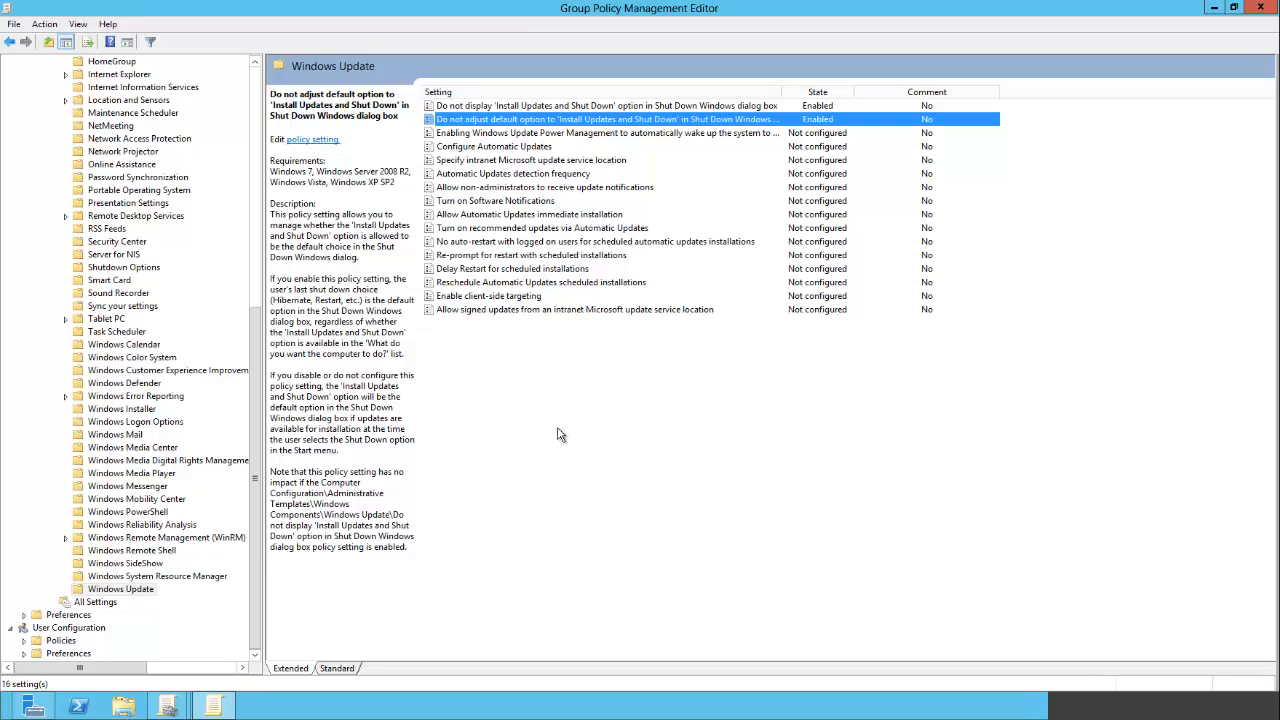
# - Open the Configure Automatic Updates policy and set it to Enabled
pyautogui.click(497, 148)
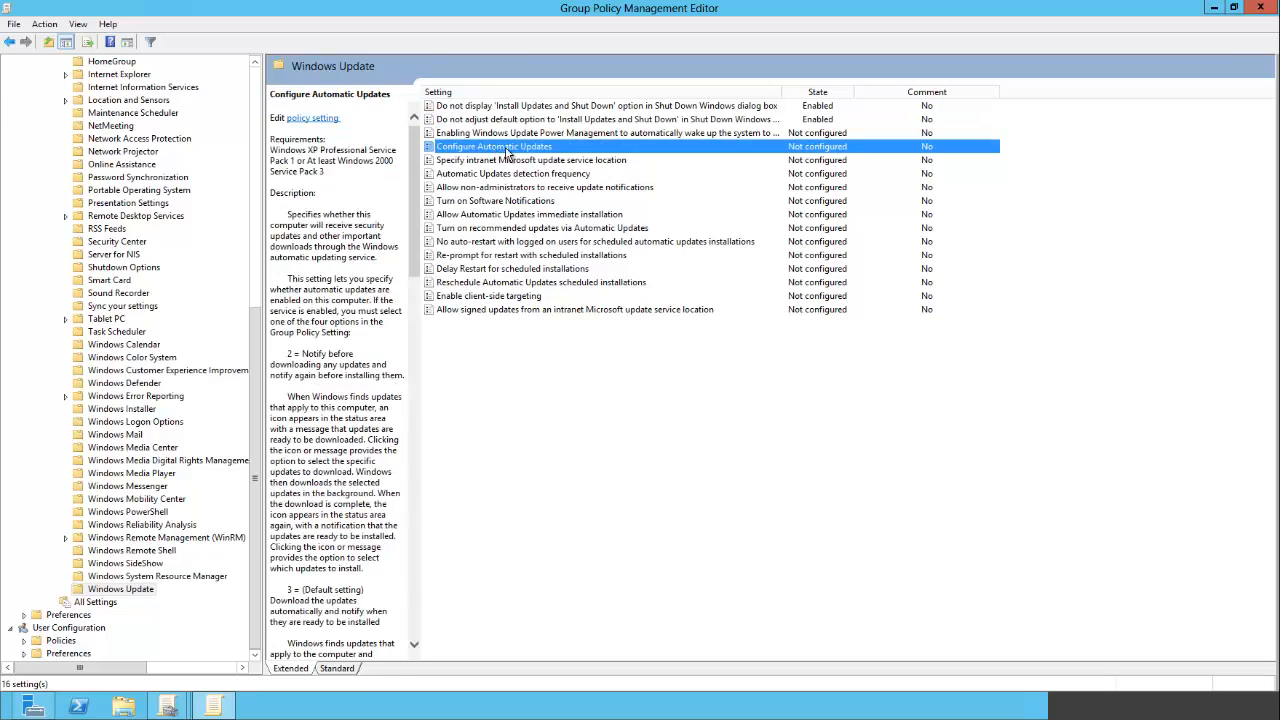
pyautogui.doubleClick(561, 150)
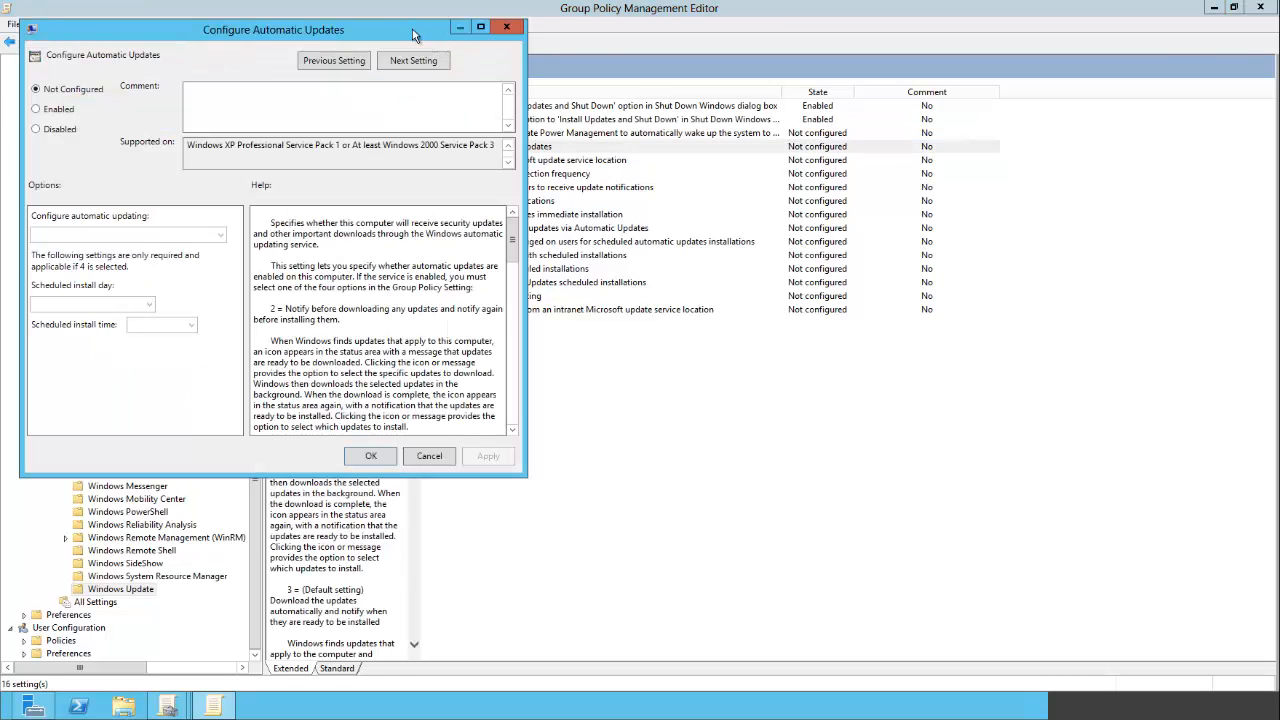
pyautogui.moveTo(415, 35); pyautogui.dragTo(641, 117)
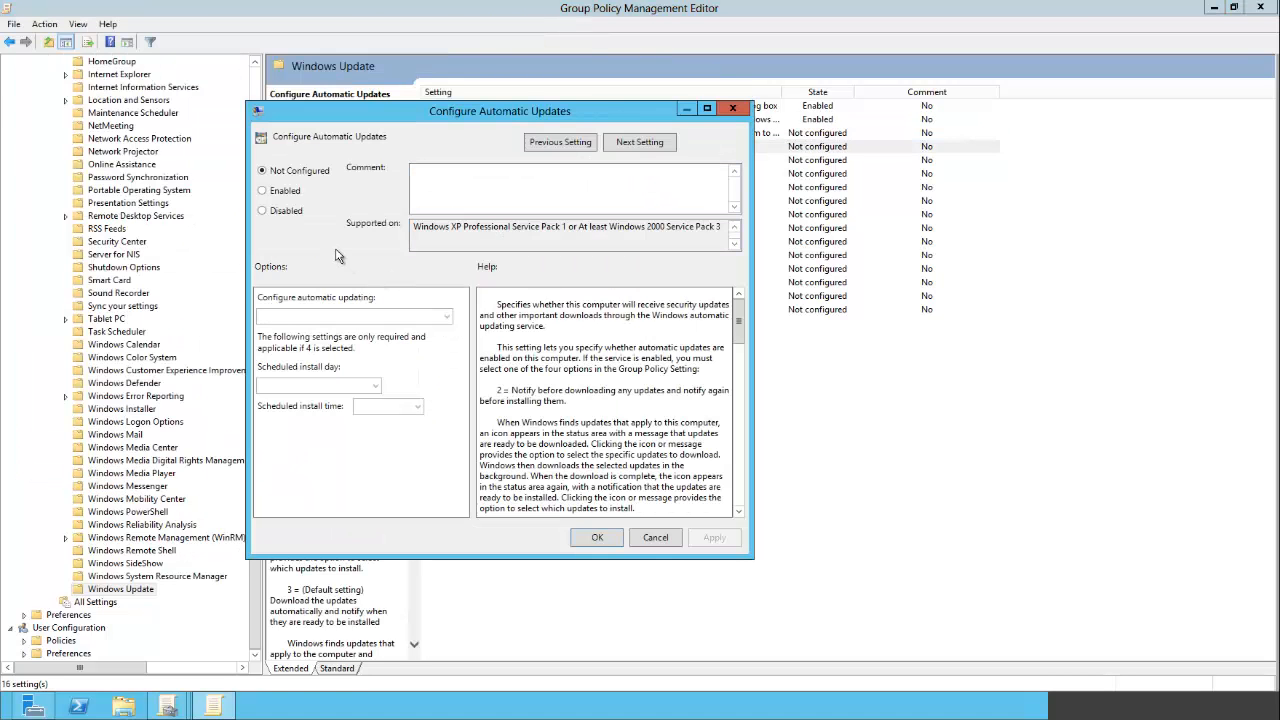
pyautogui.click(285, 191)
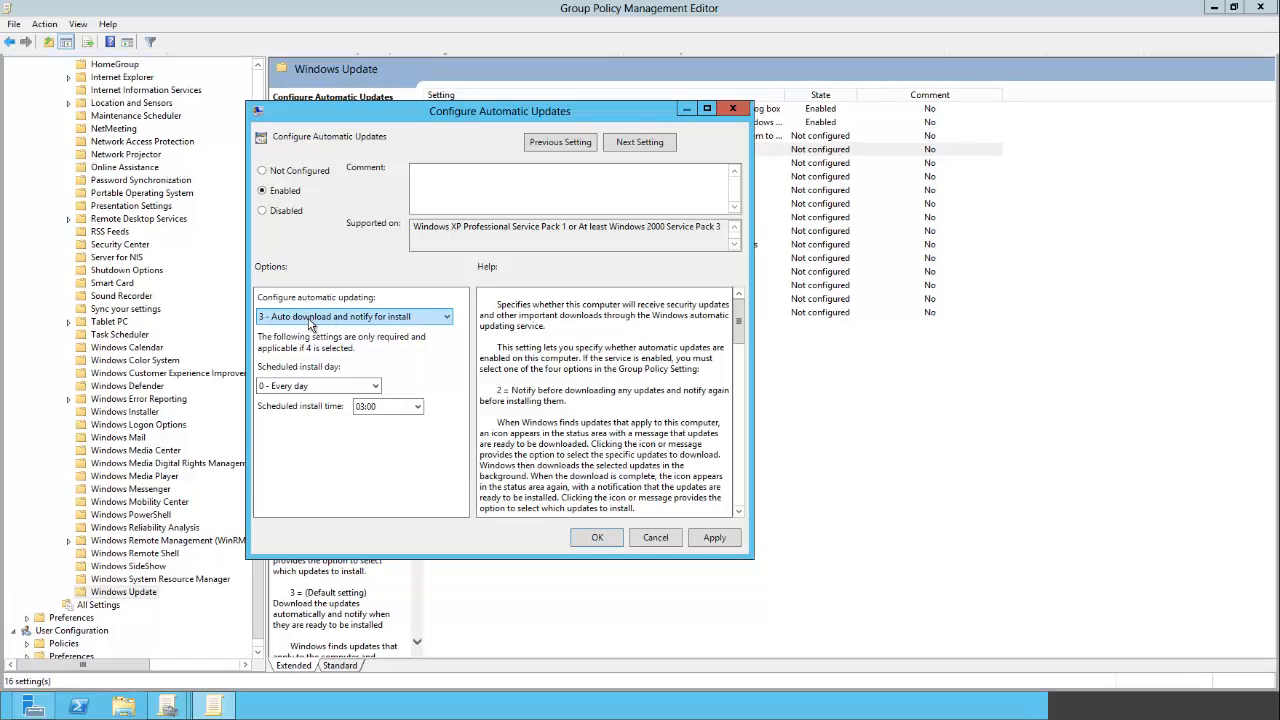
# - Set automatic updating to 3 - Auto download and notify for install with scheduled install time 03:00
pyautogui.click(310, 318)
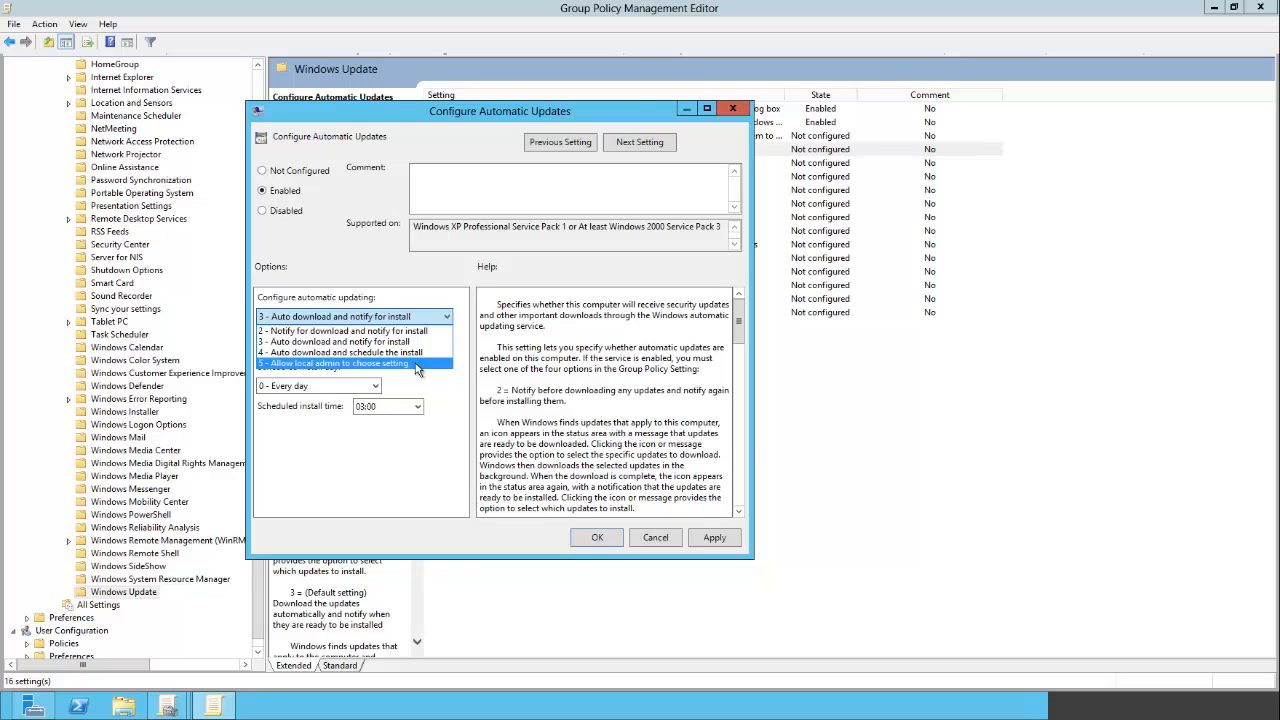
pyautogui.click(312, 342)
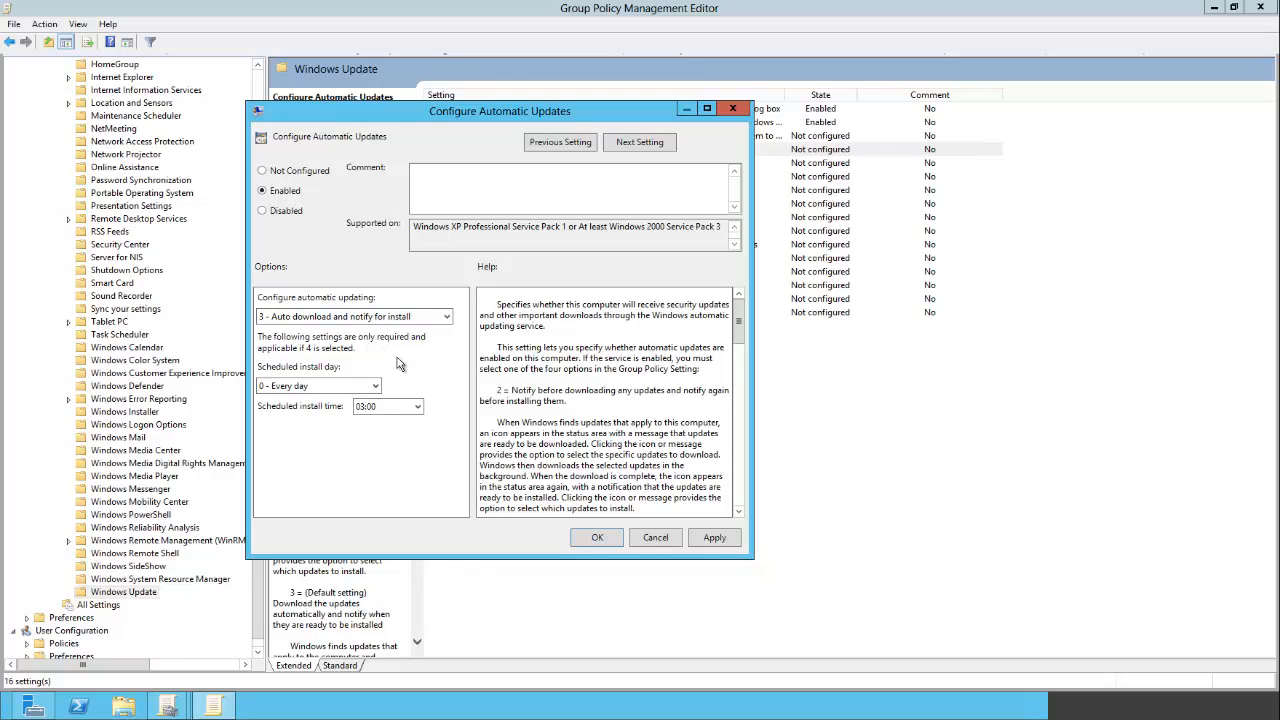
pyautogui.click(418, 407)
pyautogui.click(418, 407)
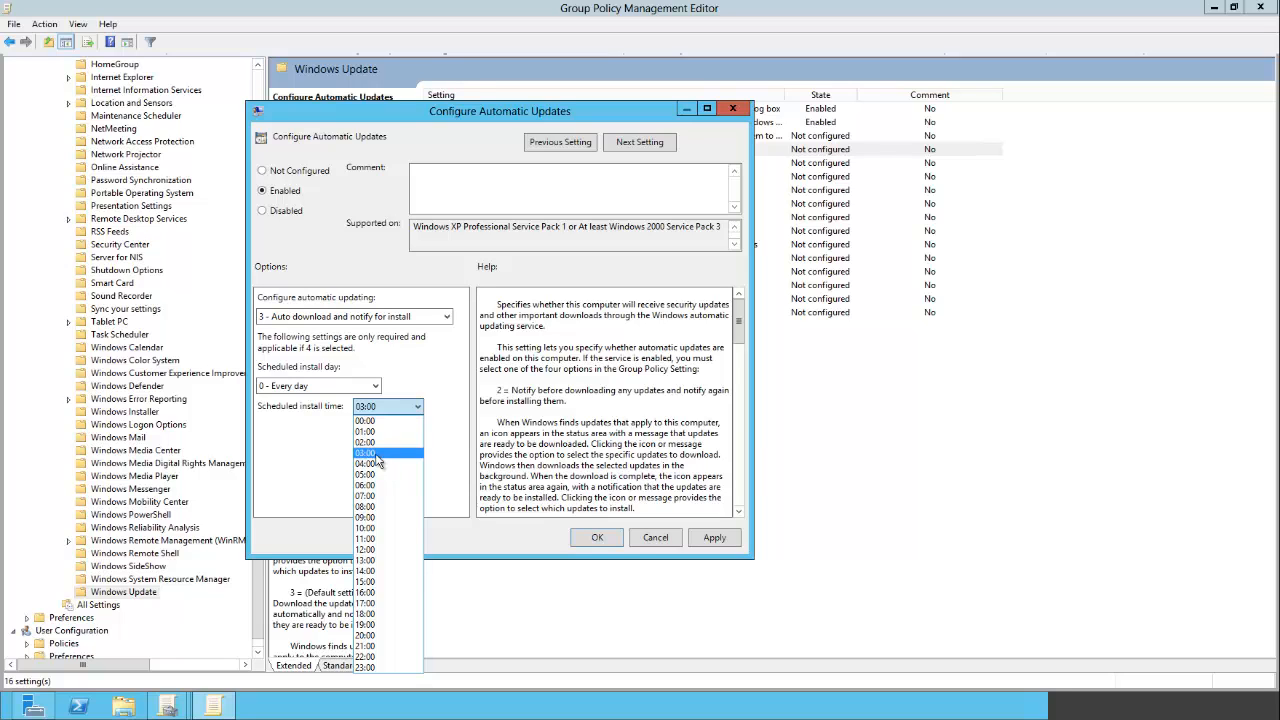
pyautogui.click(376, 454)
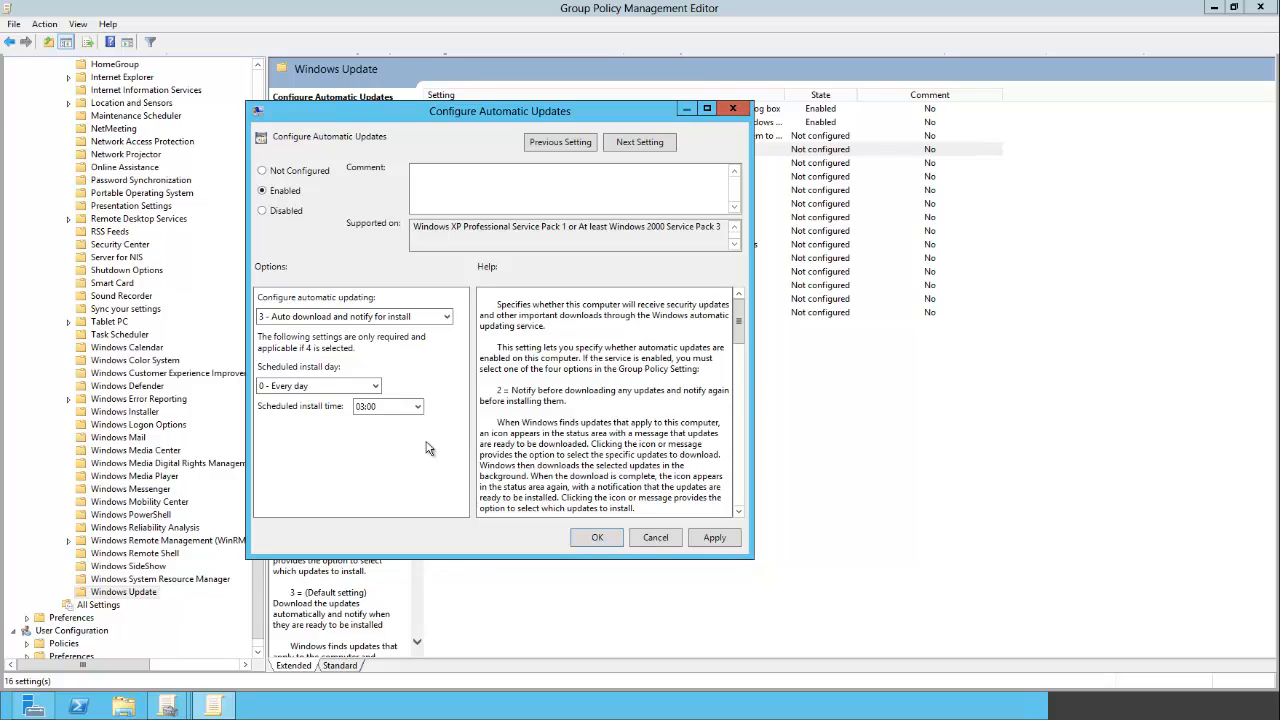
# - Change automatic updating to 2 - Notify for download and notify for install
pyautogui.click(447, 318)
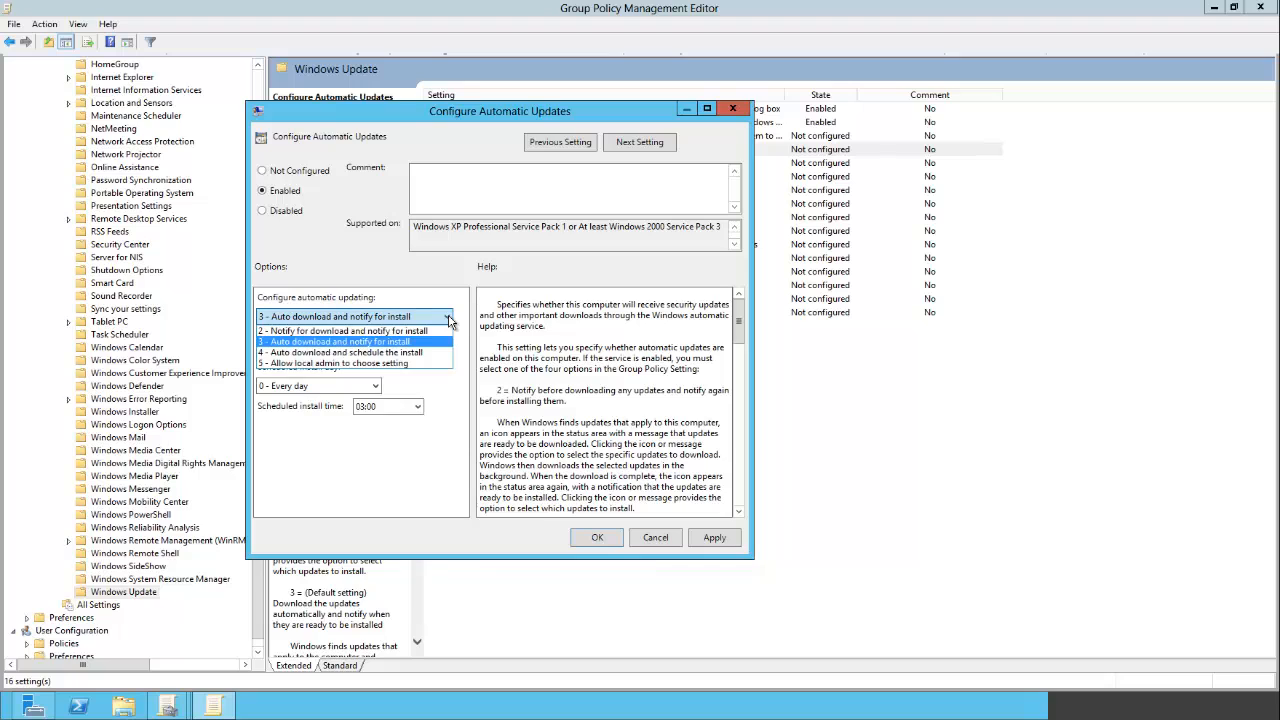
pyautogui.click(310, 333)
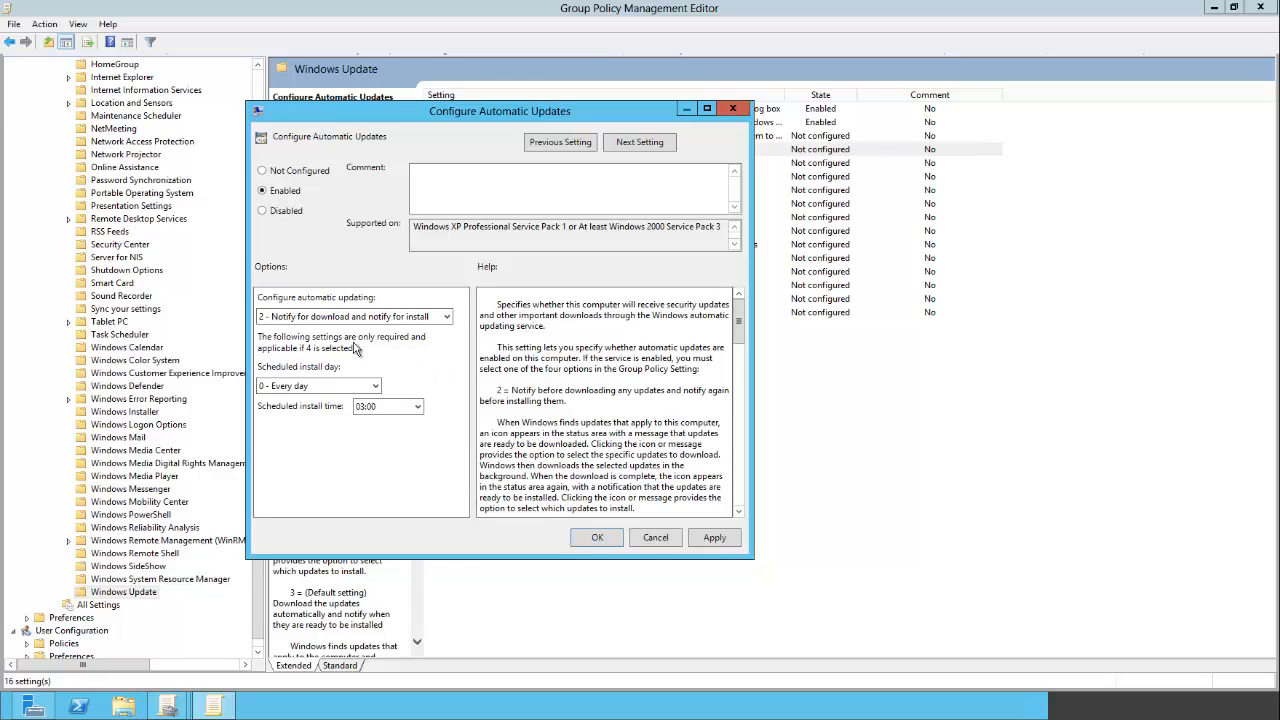
# - Set automatic updating to 3 - Auto download and notify for install with install time 03:00 and close the policy
pyautogui.click(433, 318)
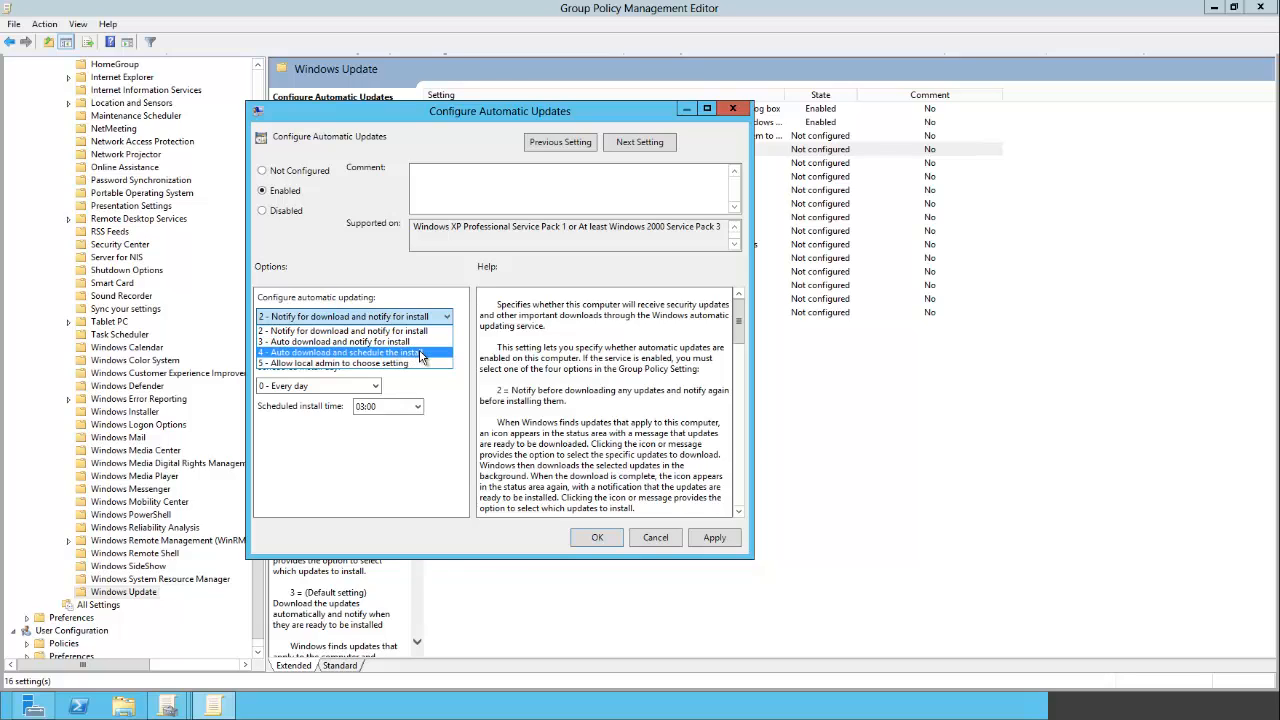
pyautogui.click(425, 353)
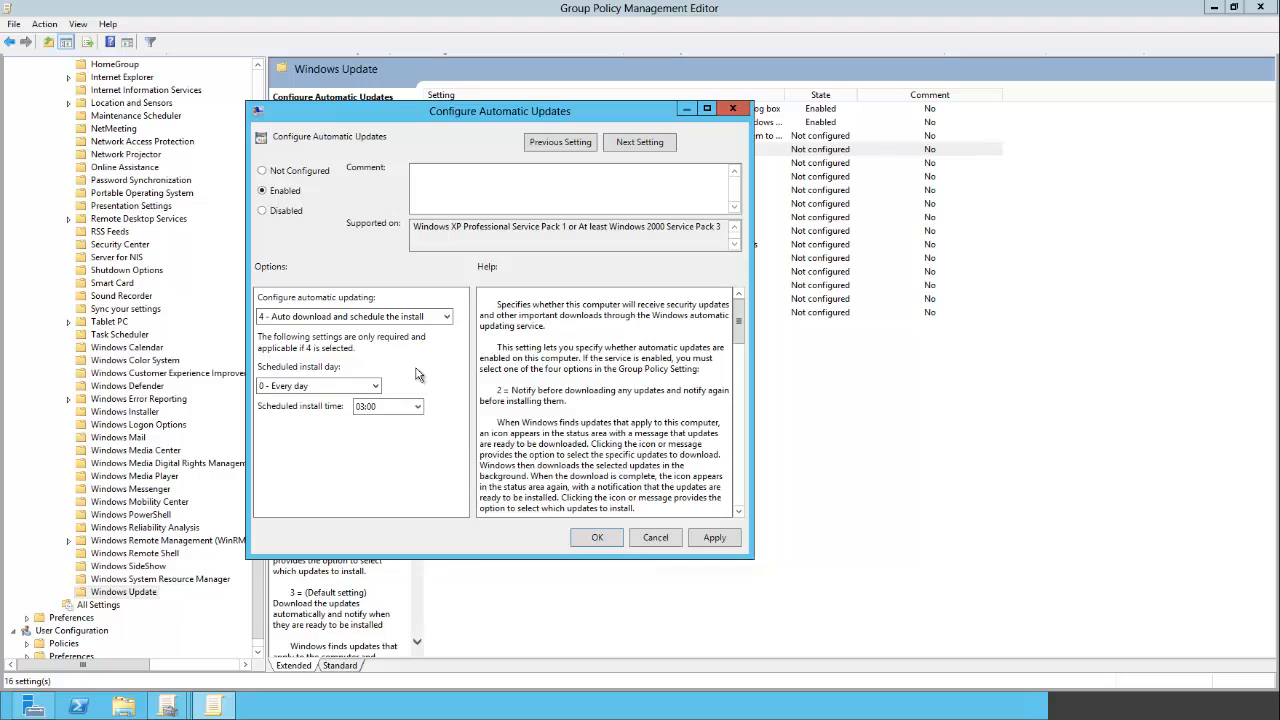
pyautogui.click(436, 317)
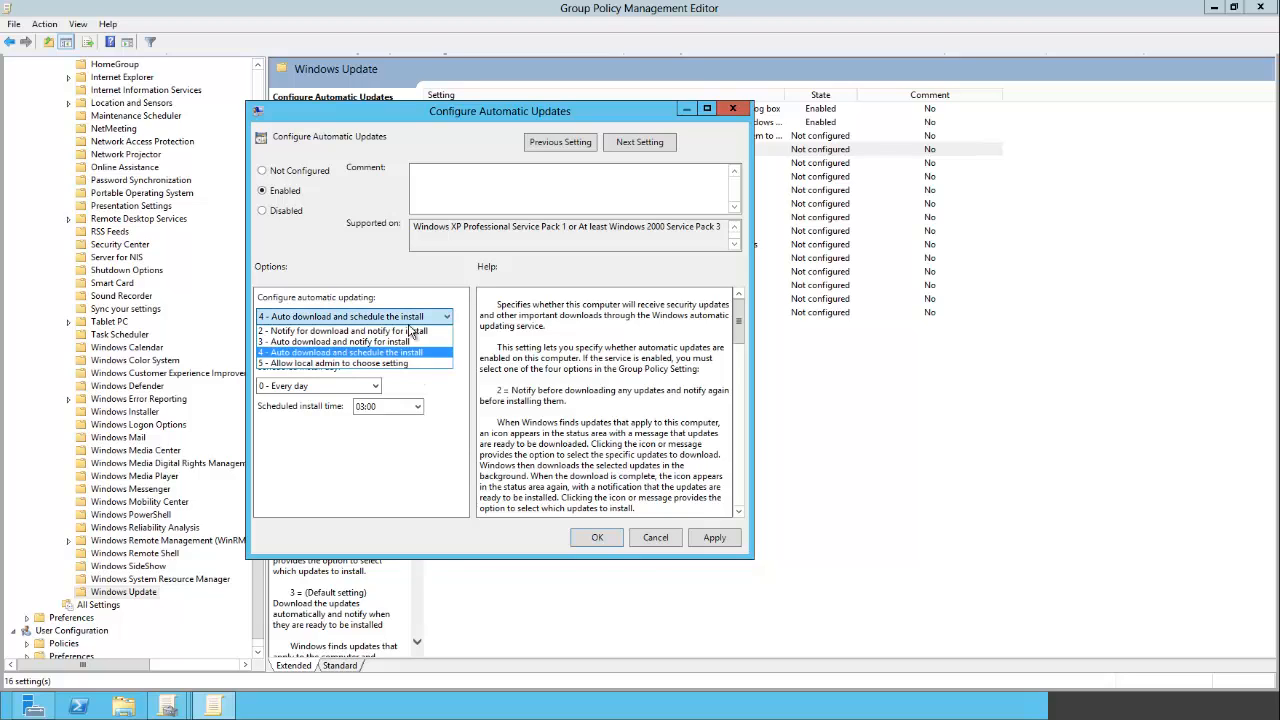
pyautogui.click(352, 343)
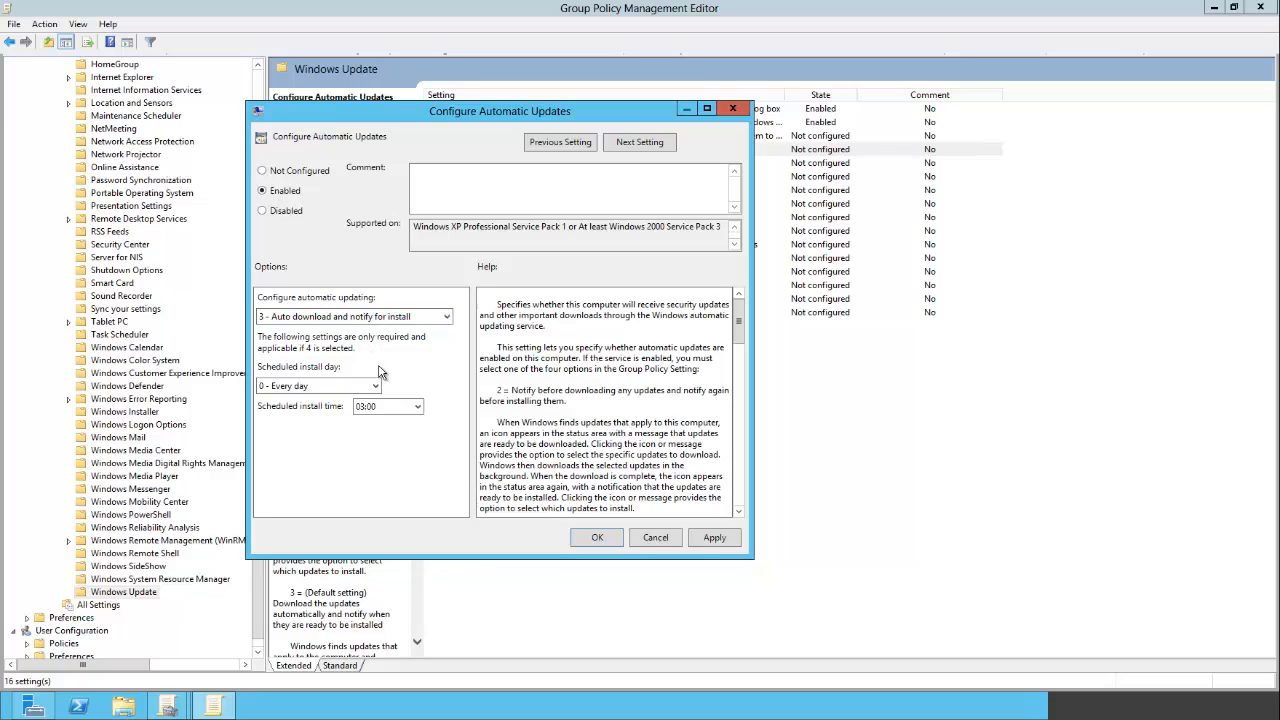
pyautogui.click(419, 408)
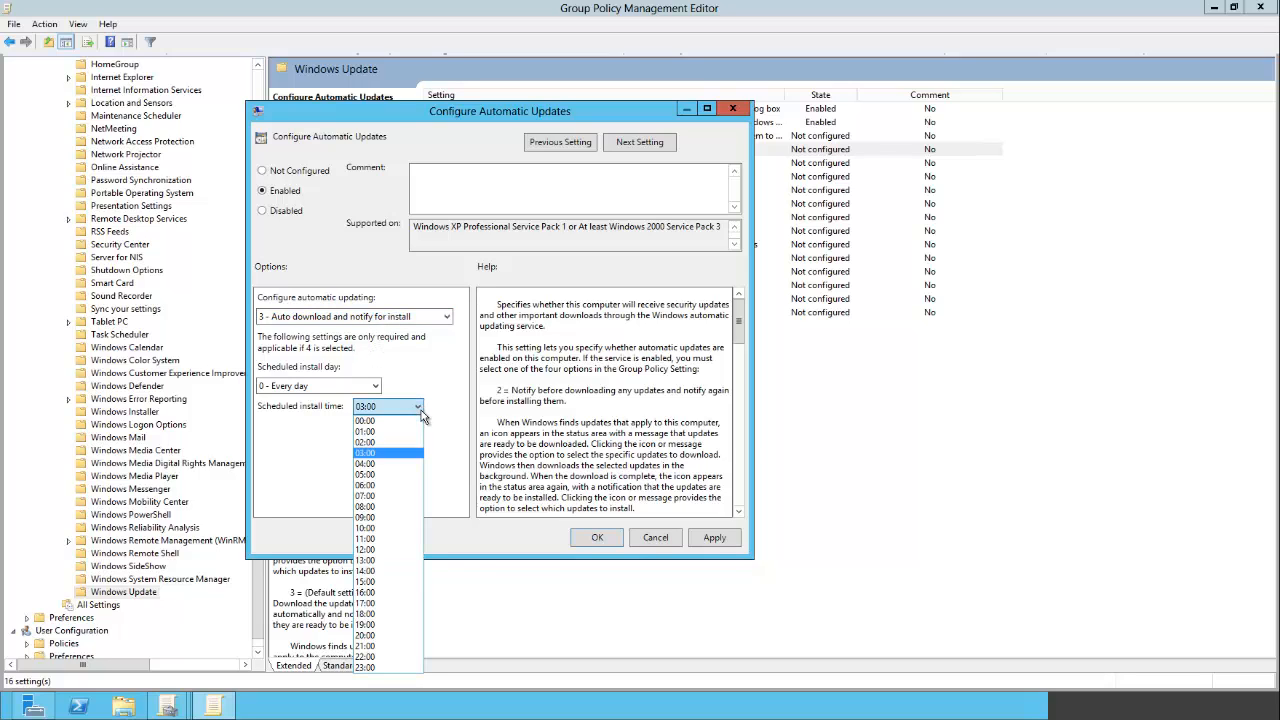
pyautogui.click(393, 455)
pyautogui.click(598, 538)
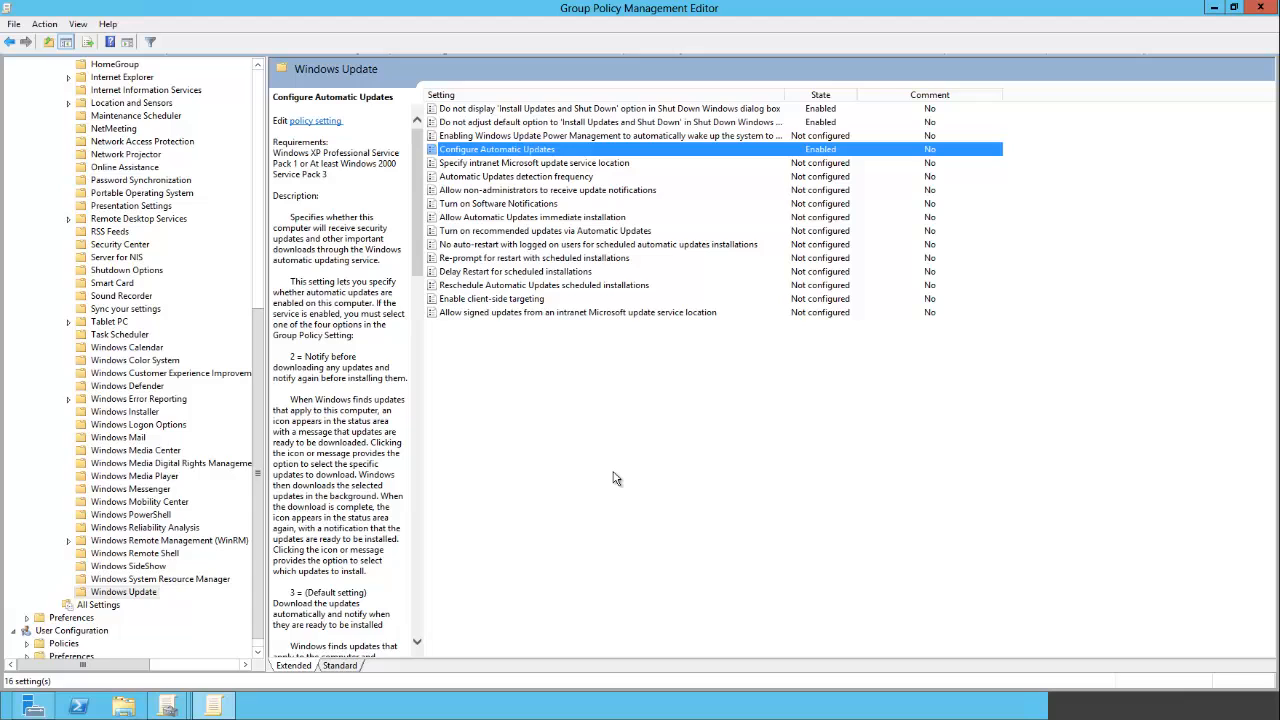
pyautogui.click(522, 166)
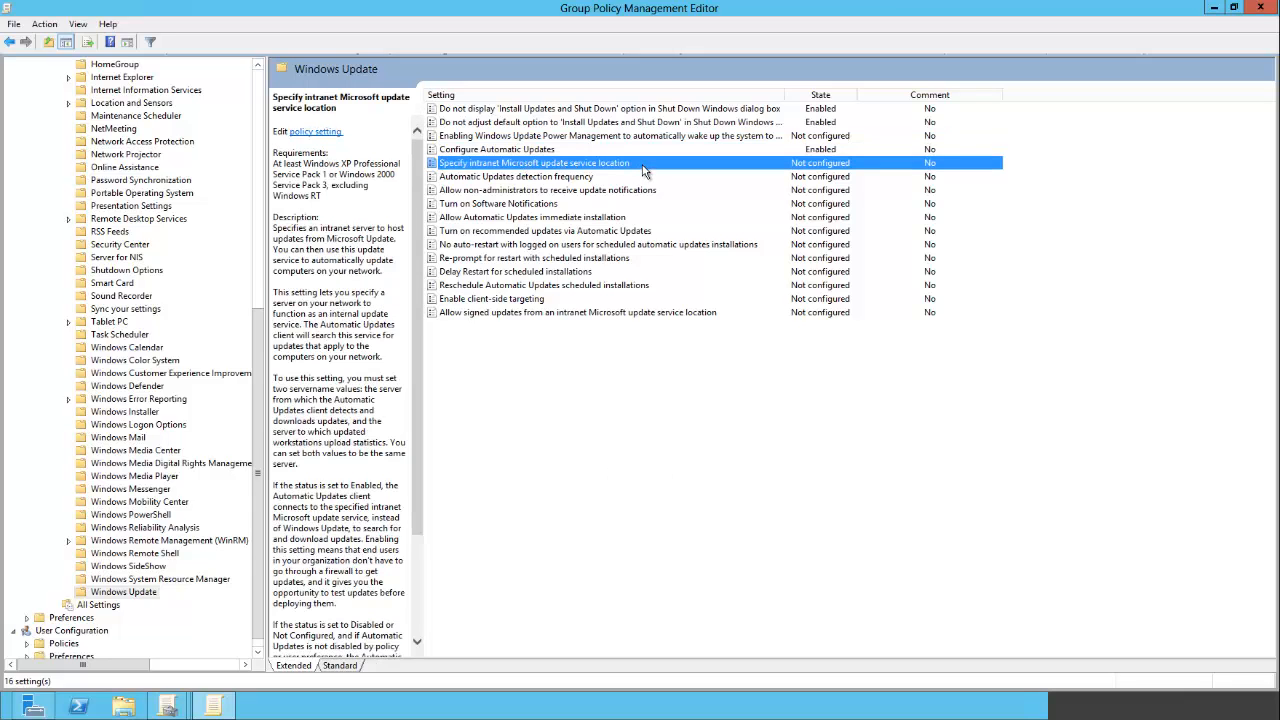
pyautogui.doubleClick(643, 167)
pyautogui.moveTo(474, 57); pyautogui.dragTo(532, 135)
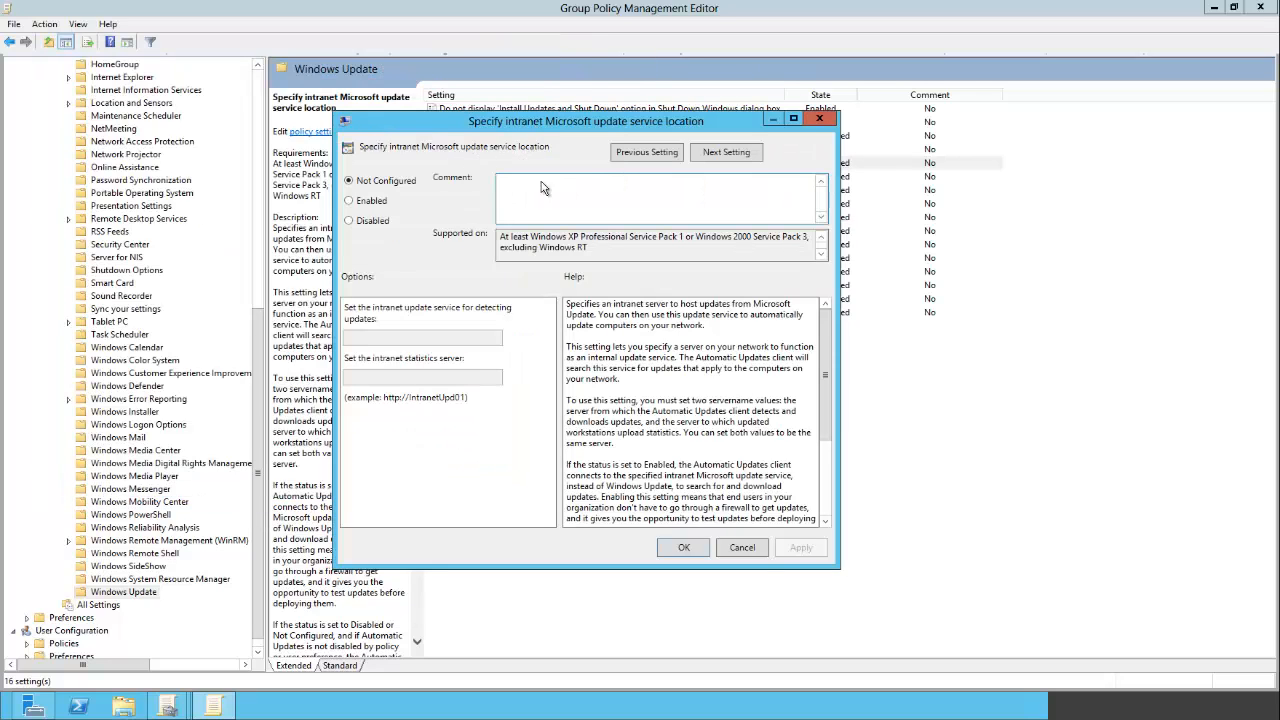
pyautogui.click(376, 201)
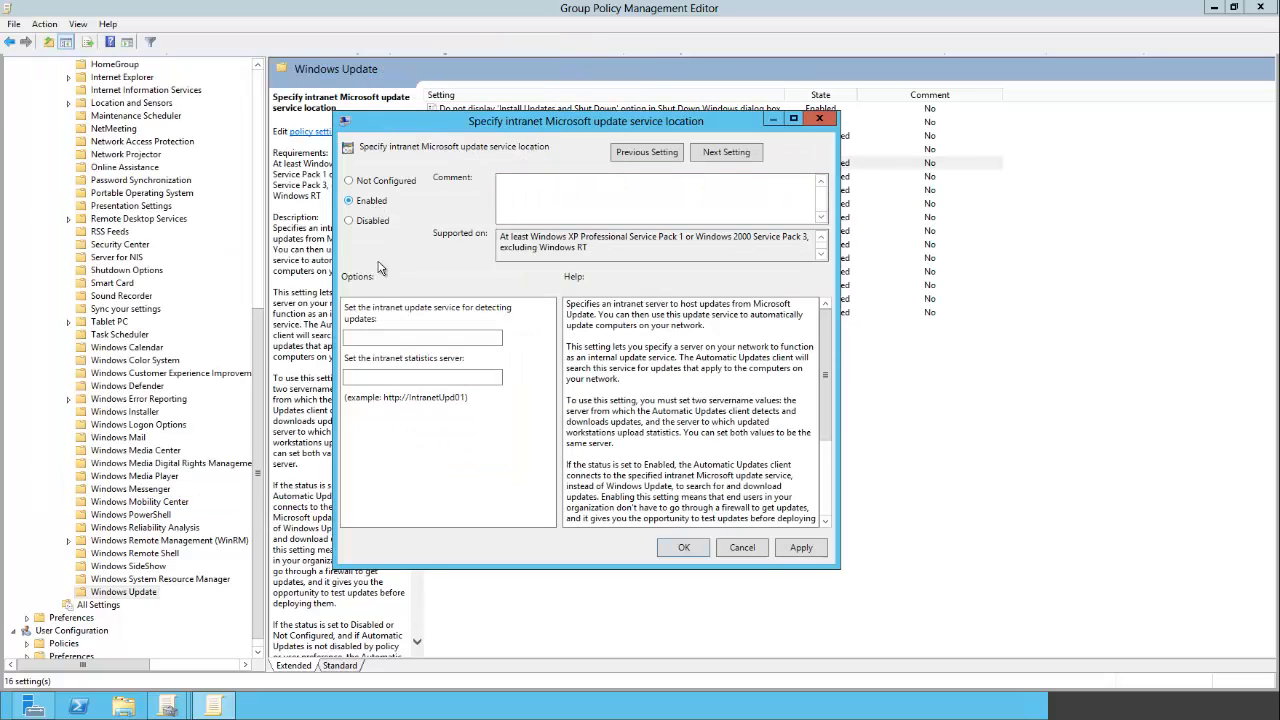
pyautogui.click(414, 336)
pyautogui.write('http://nomedoservidor')
# - Copy the same address into the intranet statistics server field and confirm the policy
pyautogui.moveTo(436, 337); pyautogui.dragTo(325, 338)
pyautogui.hotkey('ctrl', 'c')
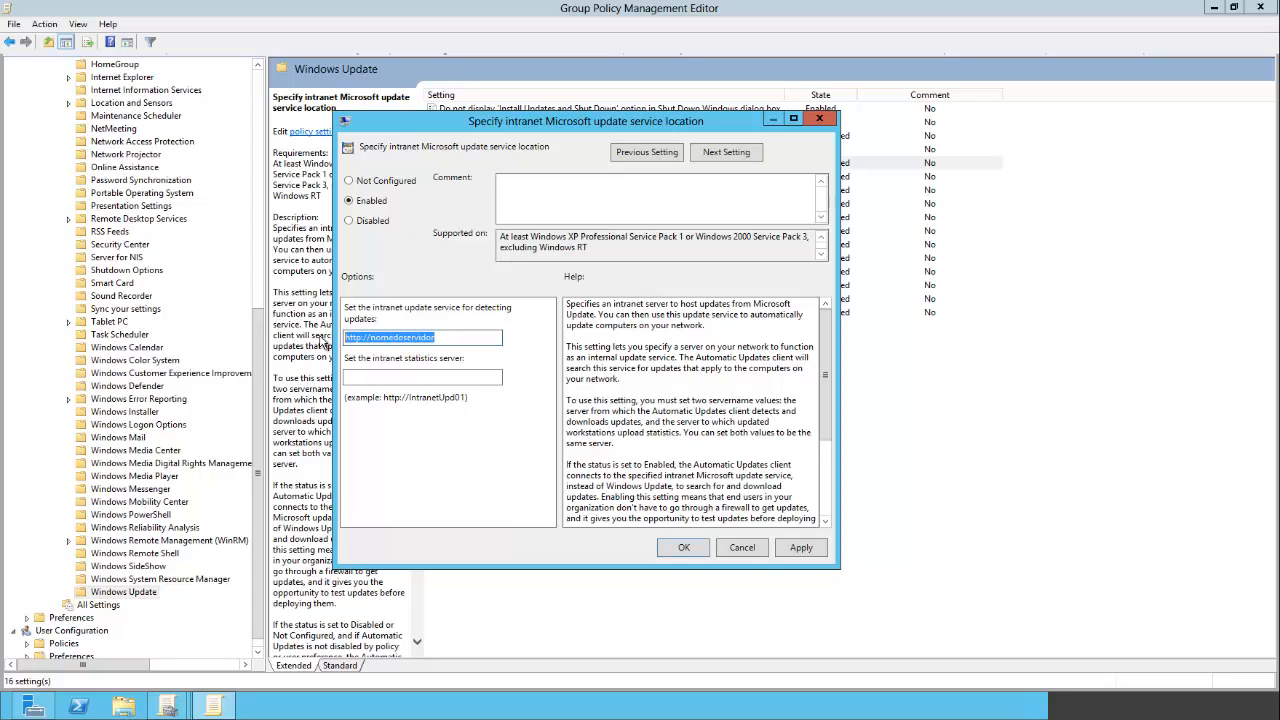
pyautogui.click(391, 378)
pyautogui.hotkey('ctrl', 'v')
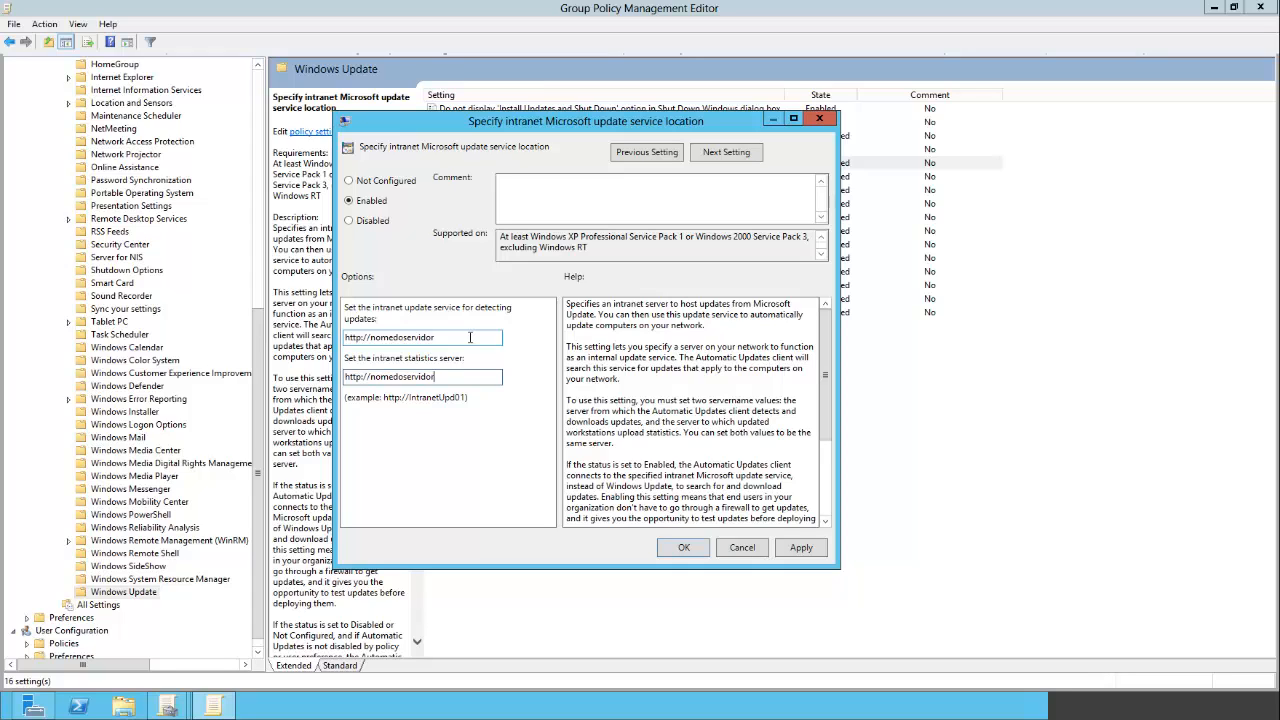
pyautogui.moveTo(470, 337); pyautogui.dragTo(339, 335)
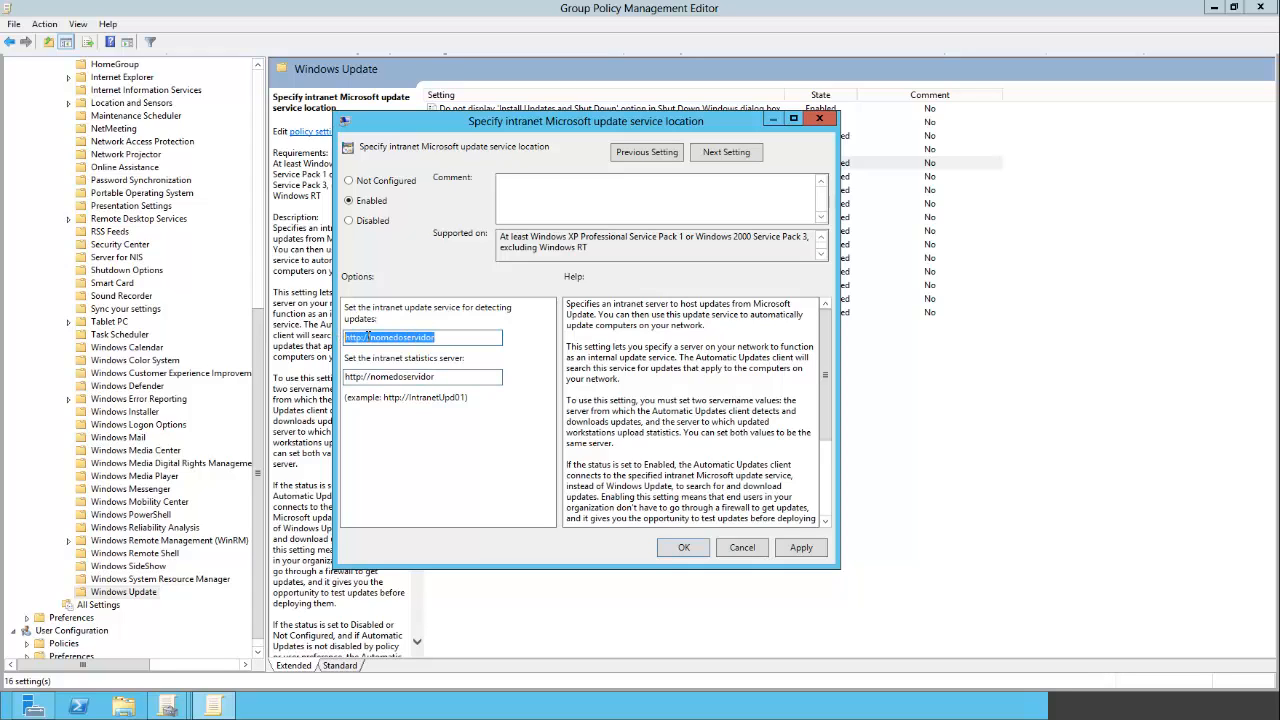
pyautogui.click(462, 338)
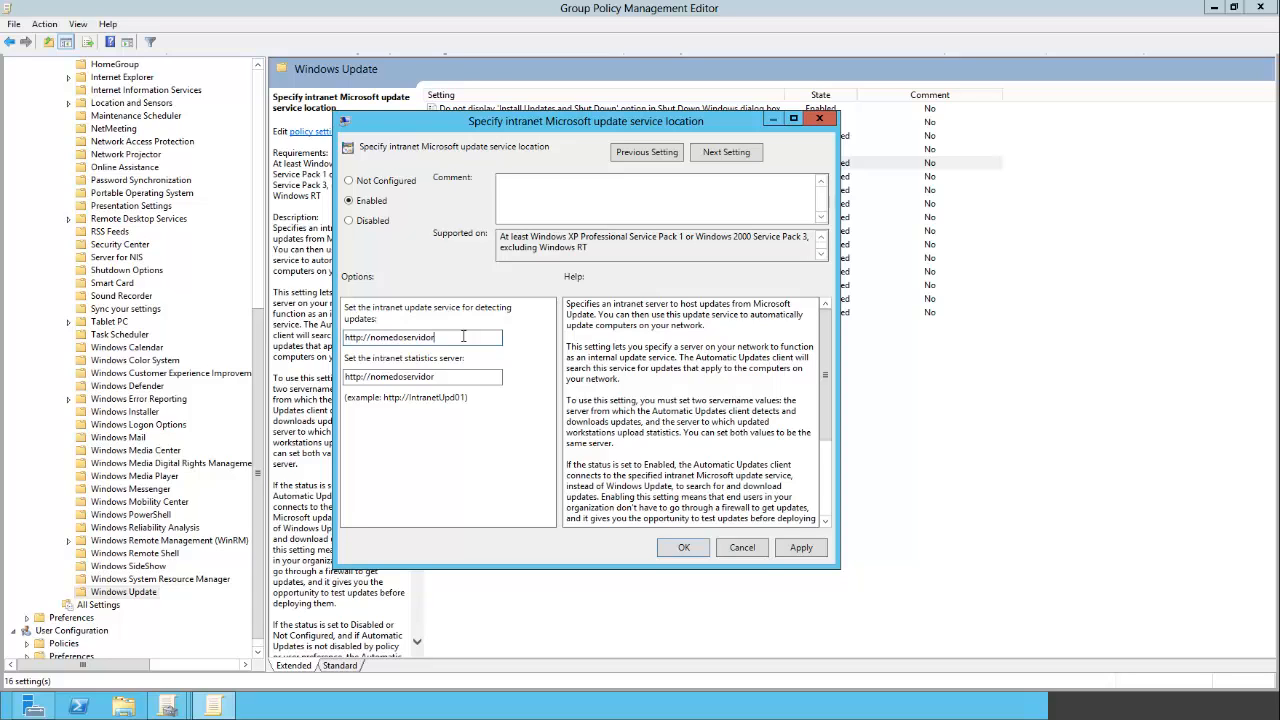
pyautogui.click(676, 550)
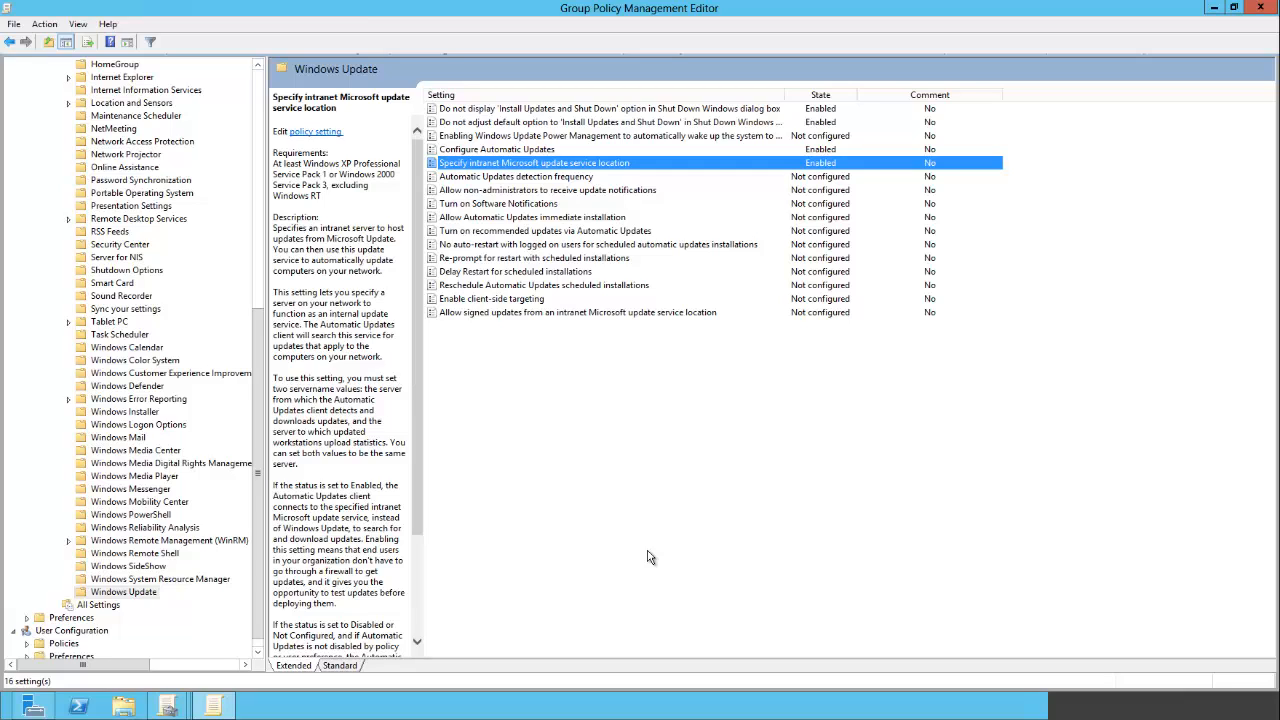
# - Enable client-side targeting with Windows7 as the target group name for this computer
pyautogui.doubleClick(523, 304)
pyautogui.click(101, 147)
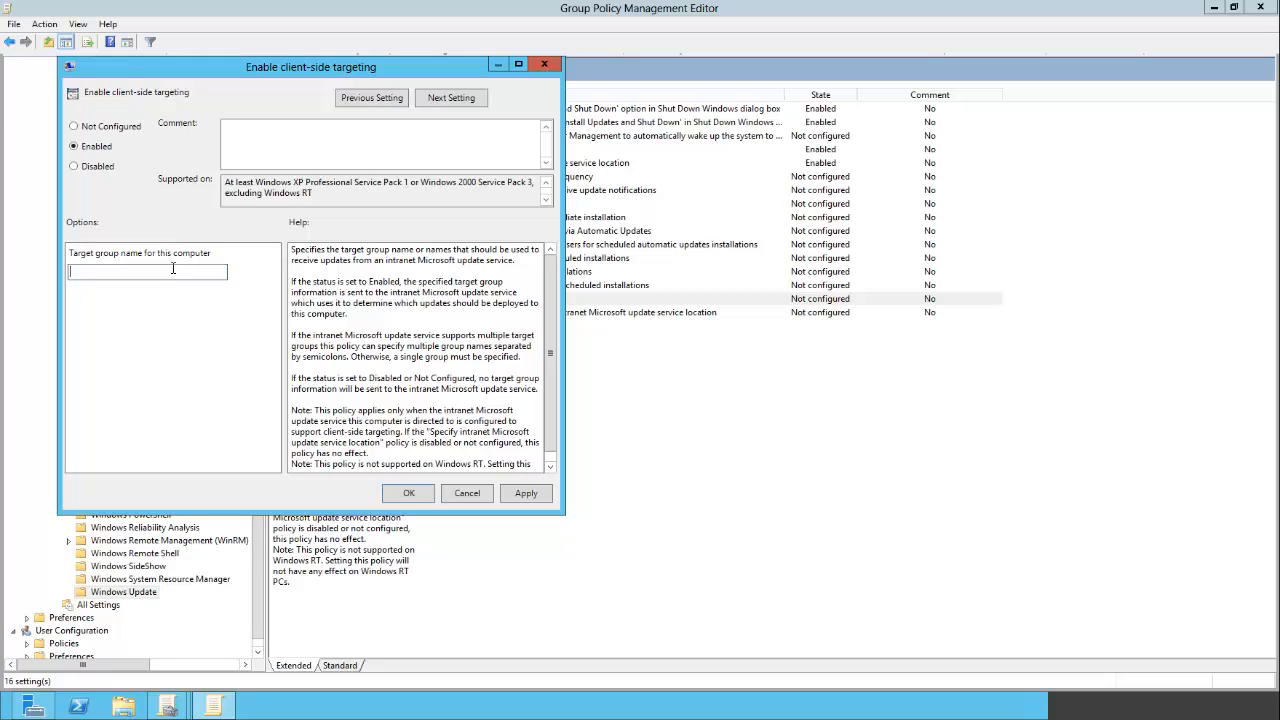
pyautogui.write('Windows7')
pyautogui.click(426, 497)
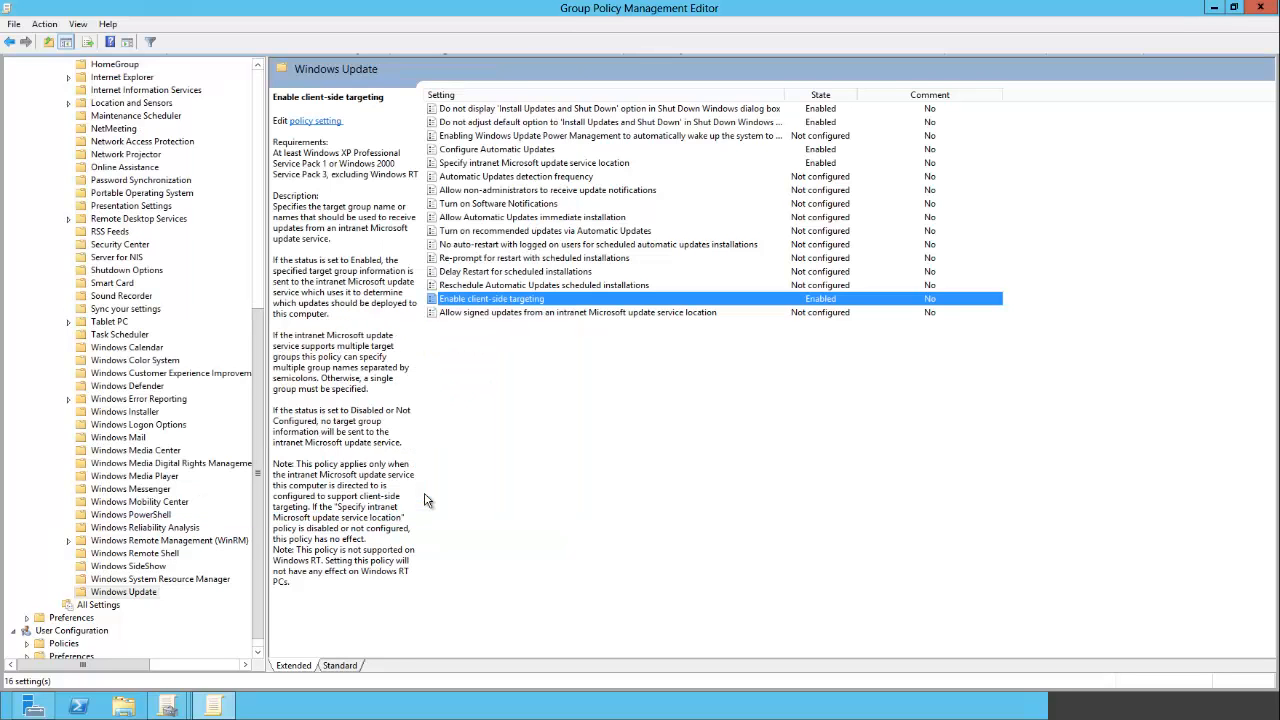
# - Enable Reschedule Automatic Updates scheduled installations with a 20-minute wait after system startup
pyautogui.click(472, 286)
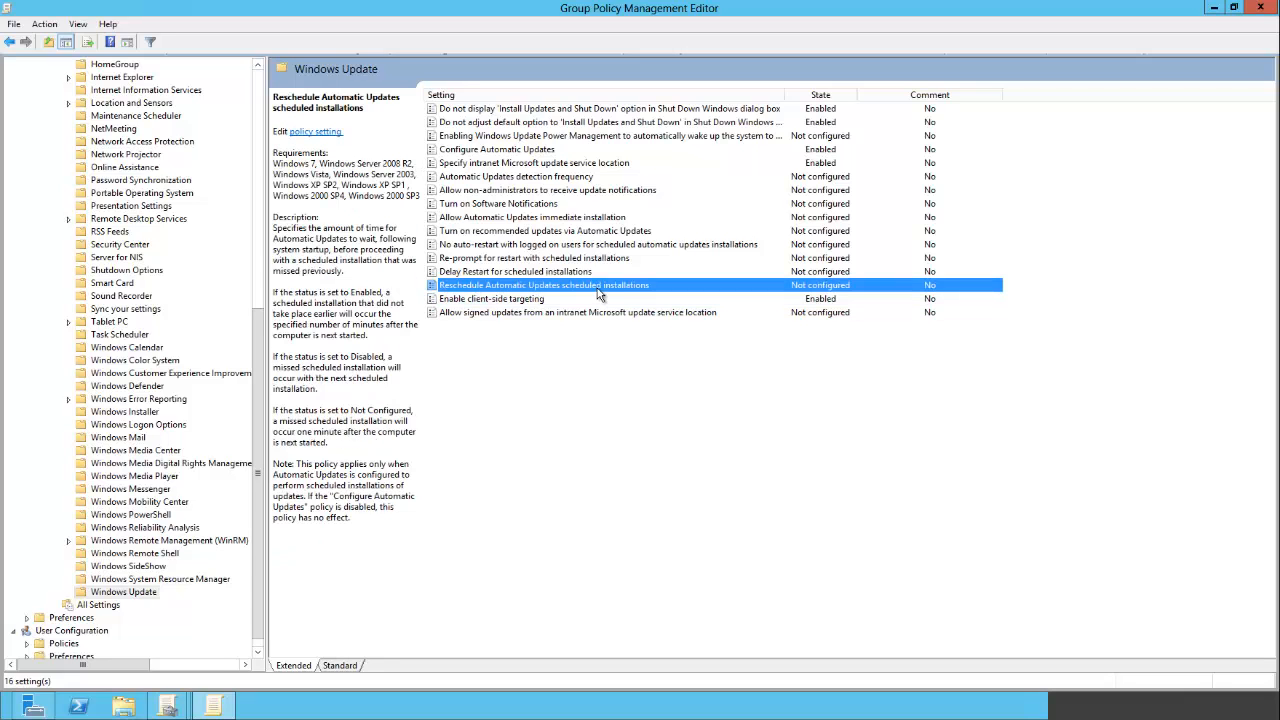
pyautogui.doubleClick(598, 288)
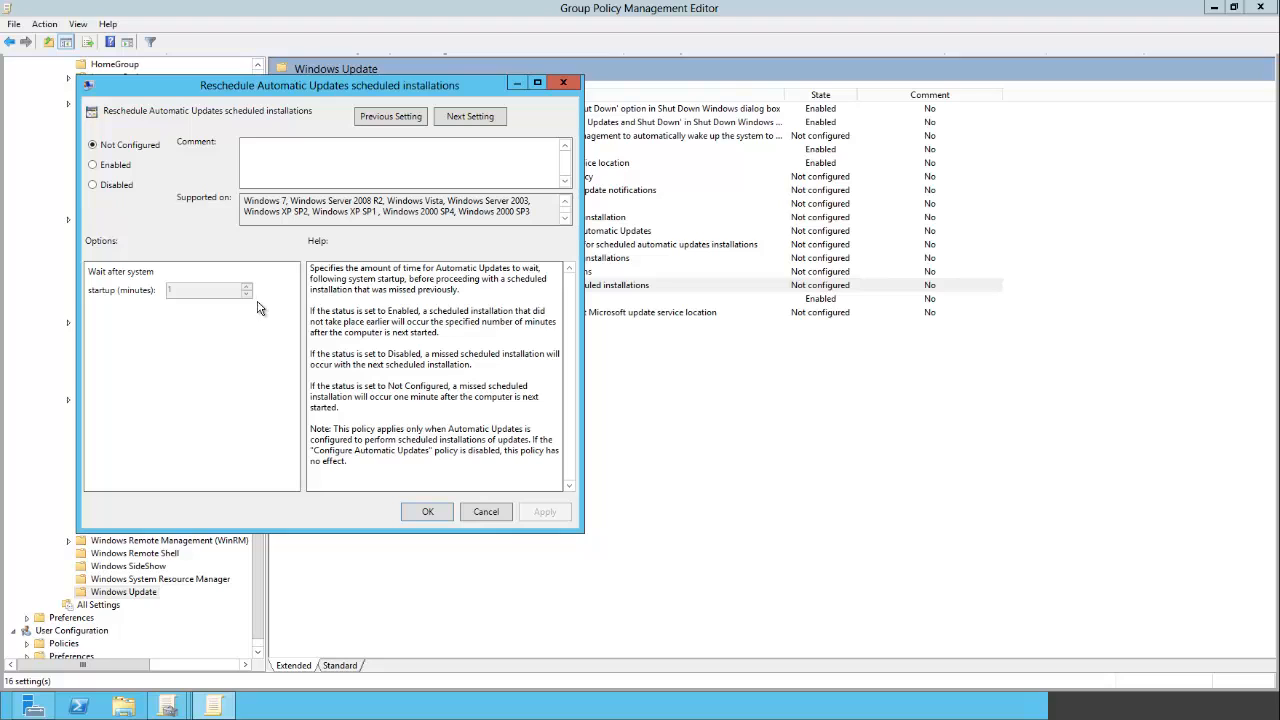
pyautogui.click(119, 172)
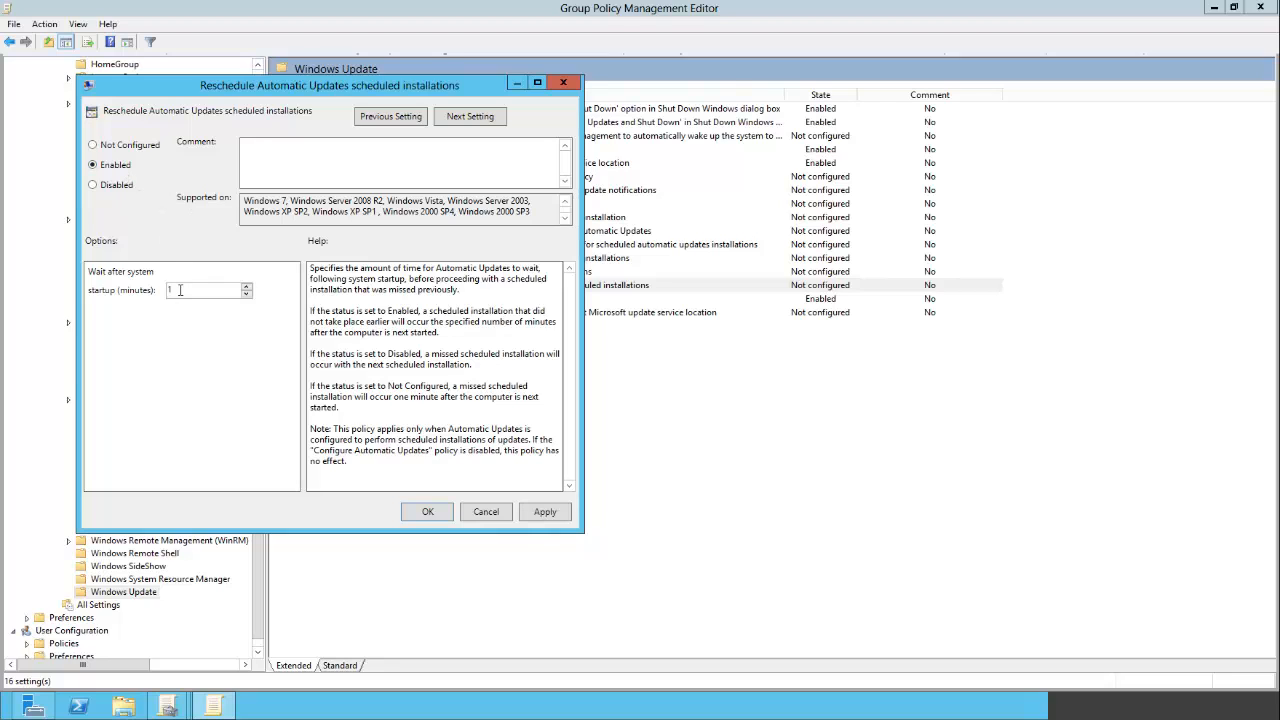
pyautogui.moveTo(179, 291); pyautogui.dragTo(145, 286)
pyautogui.write('20')
pyautogui.click(535, 512)
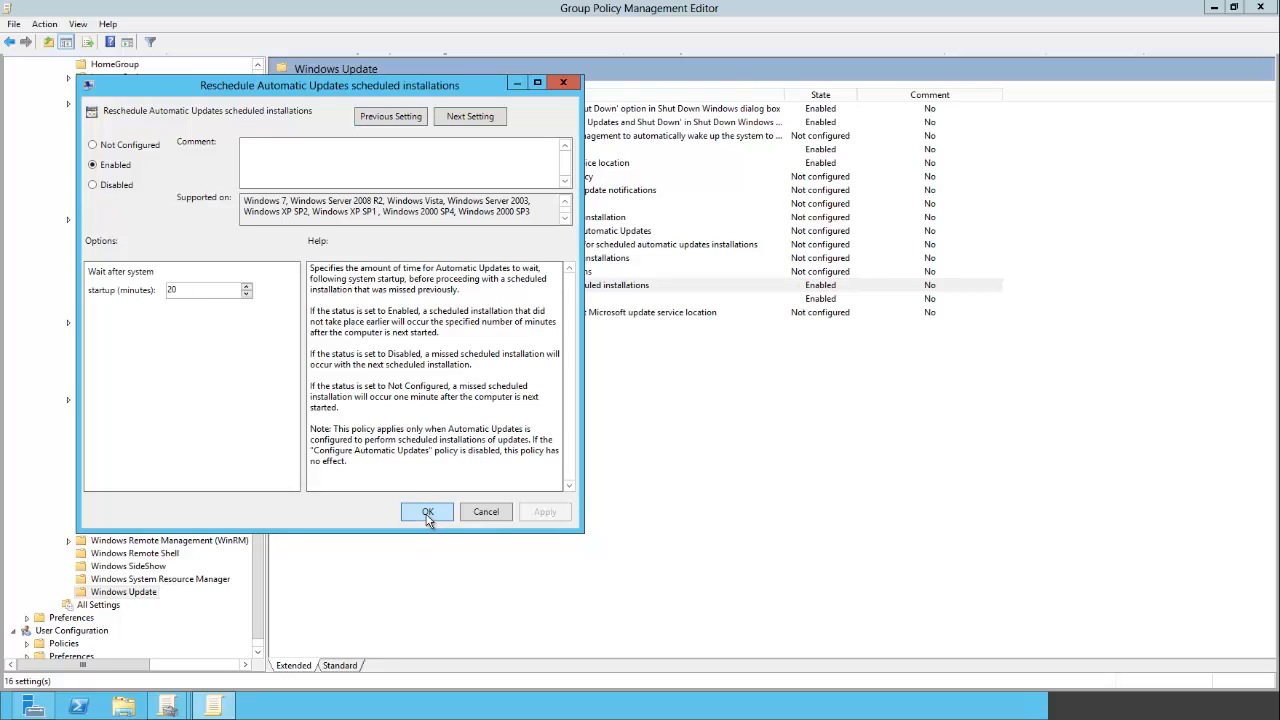
pyautogui.click(427, 513)
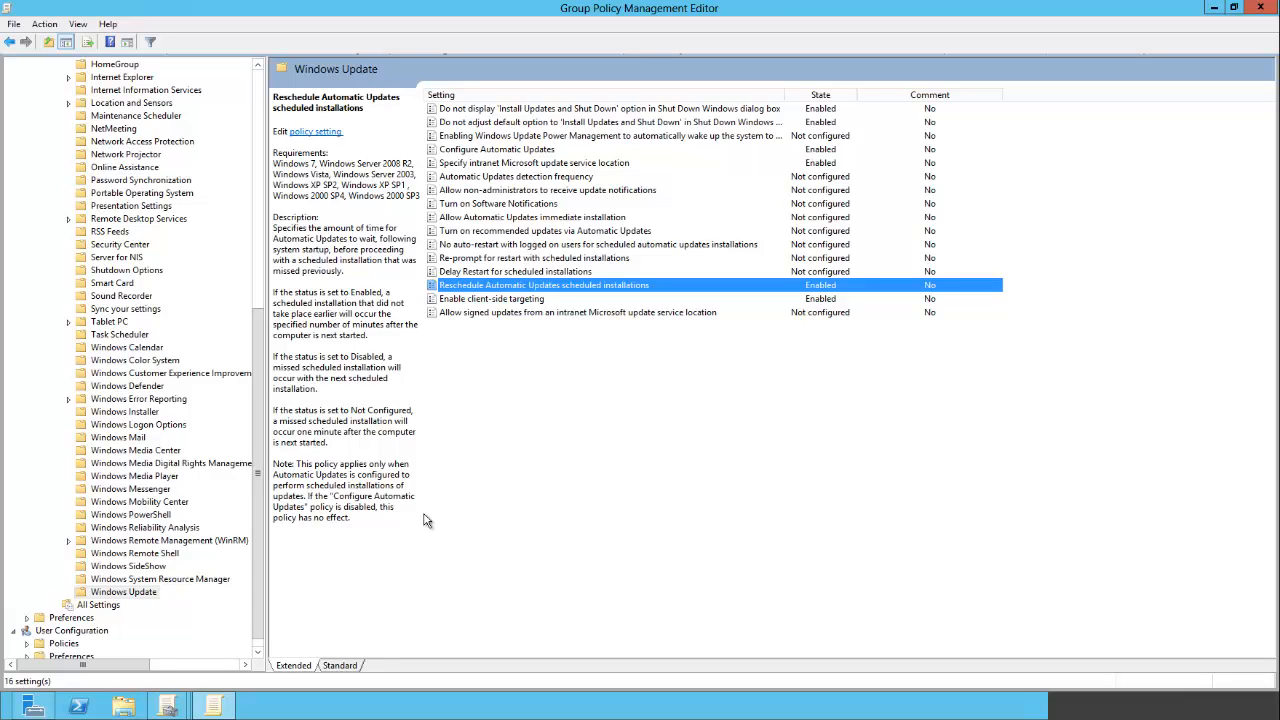
# - Enable No auto-restart with logged on users for scheduled automatic updates installations
pyautogui.click(511, 394)
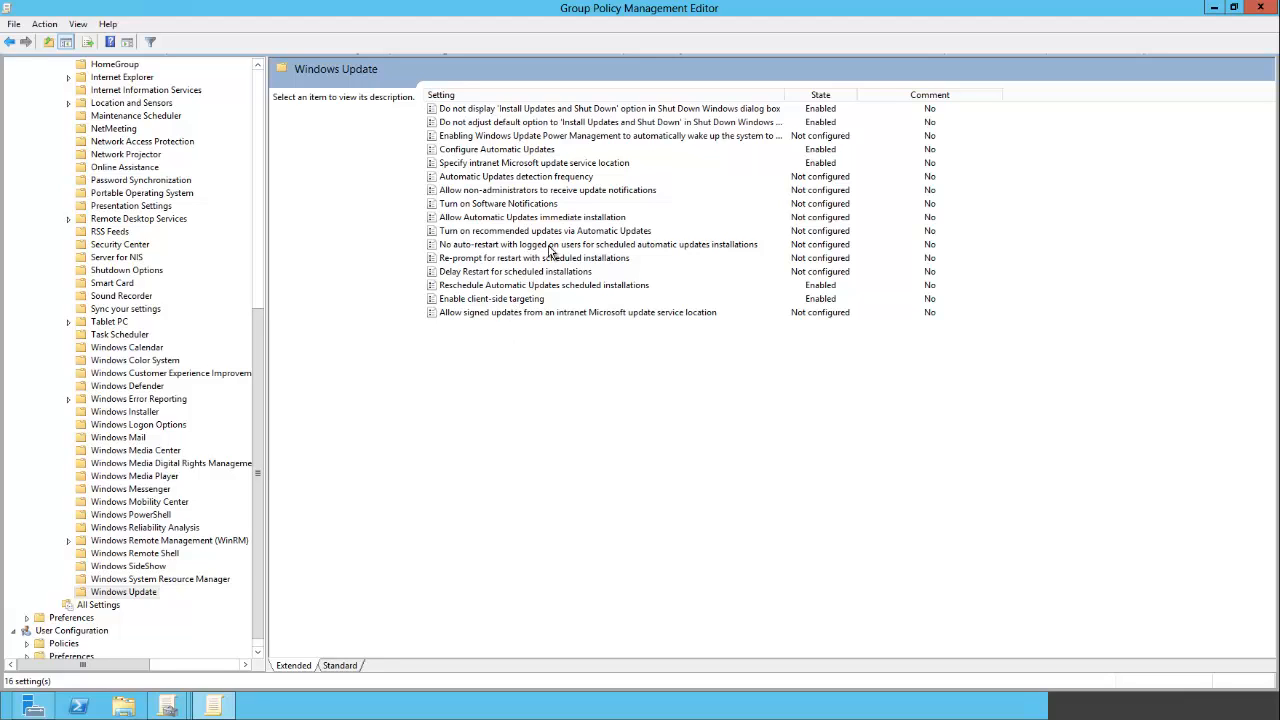
pyautogui.click(664, 247)
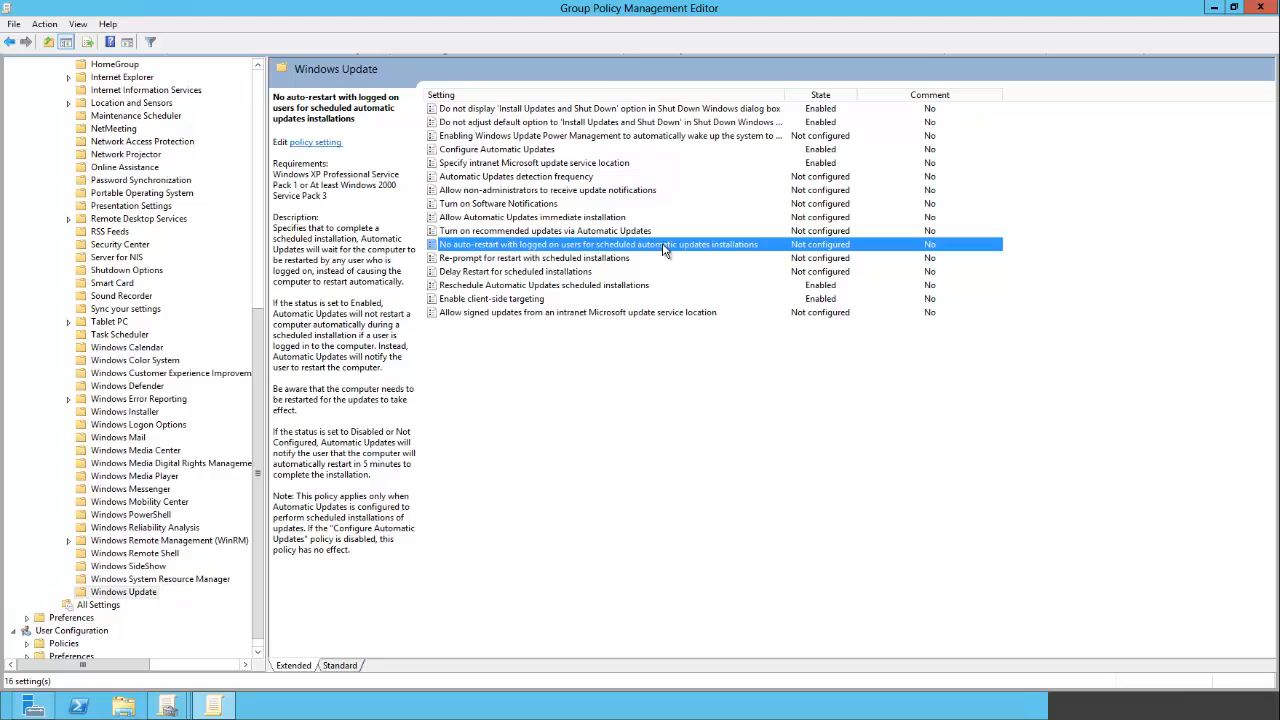
pyautogui.doubleClick(664, 247)
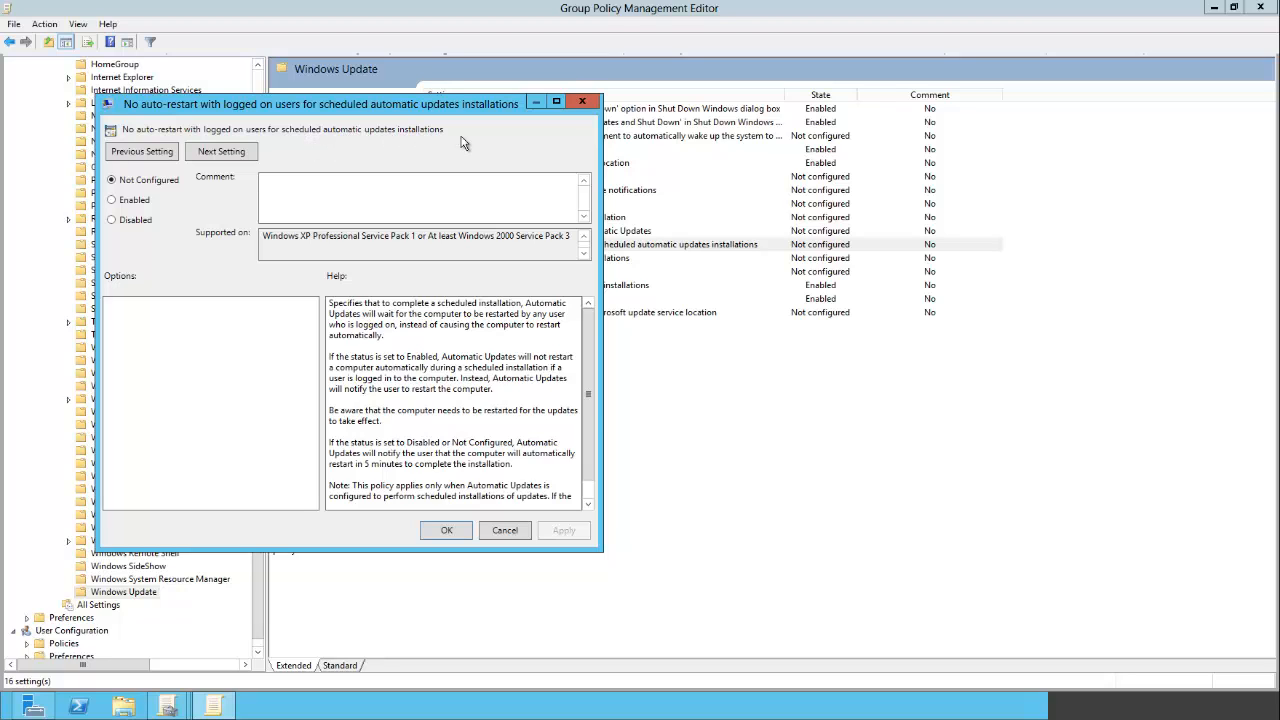
pyautogui.click(125, 201)
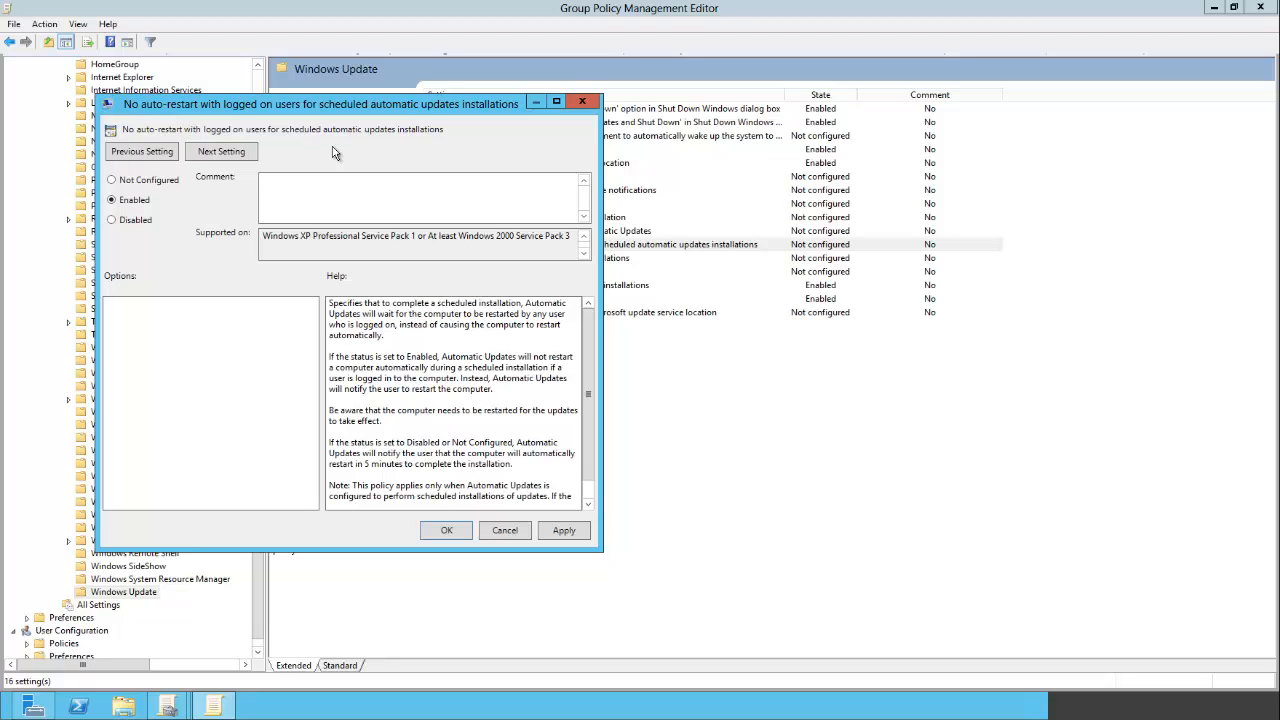
pyautogui.click(447, 531)
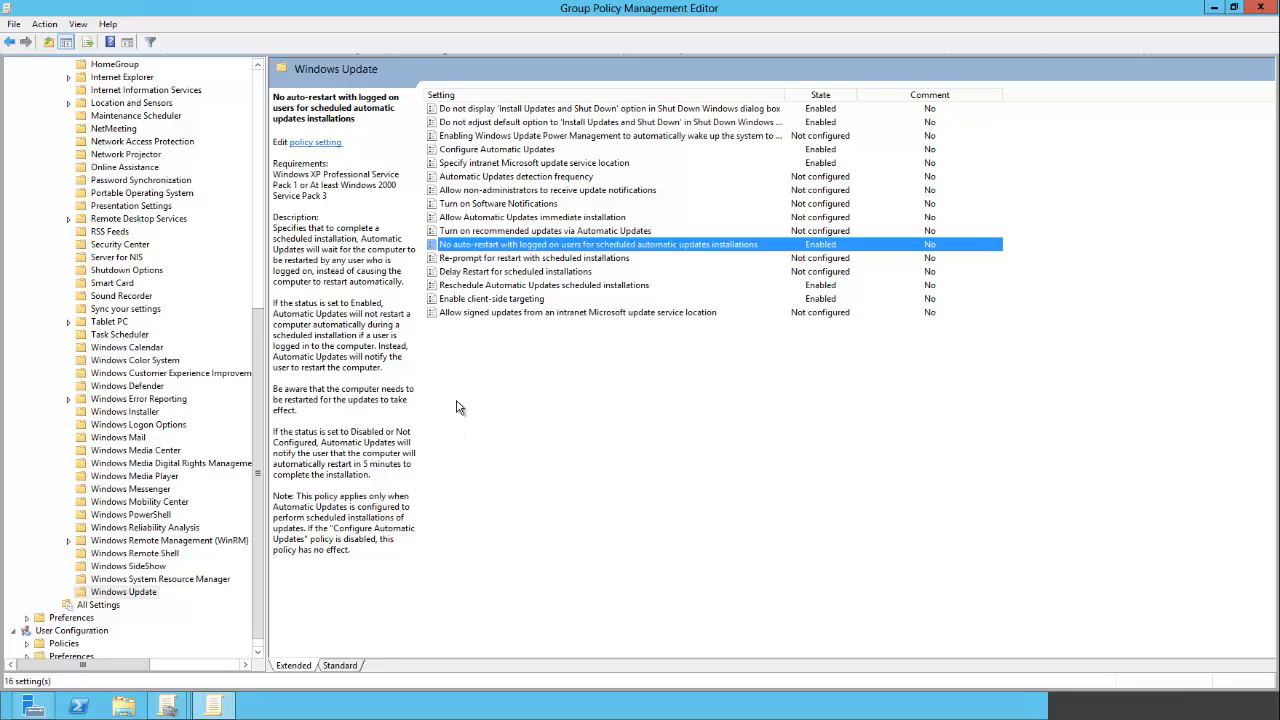
# - Enable Automatic Updates detection frequency with a 22-hour check interval
pyautogui.click(527, 177)
pyautogui.doubleClick(616, 180)
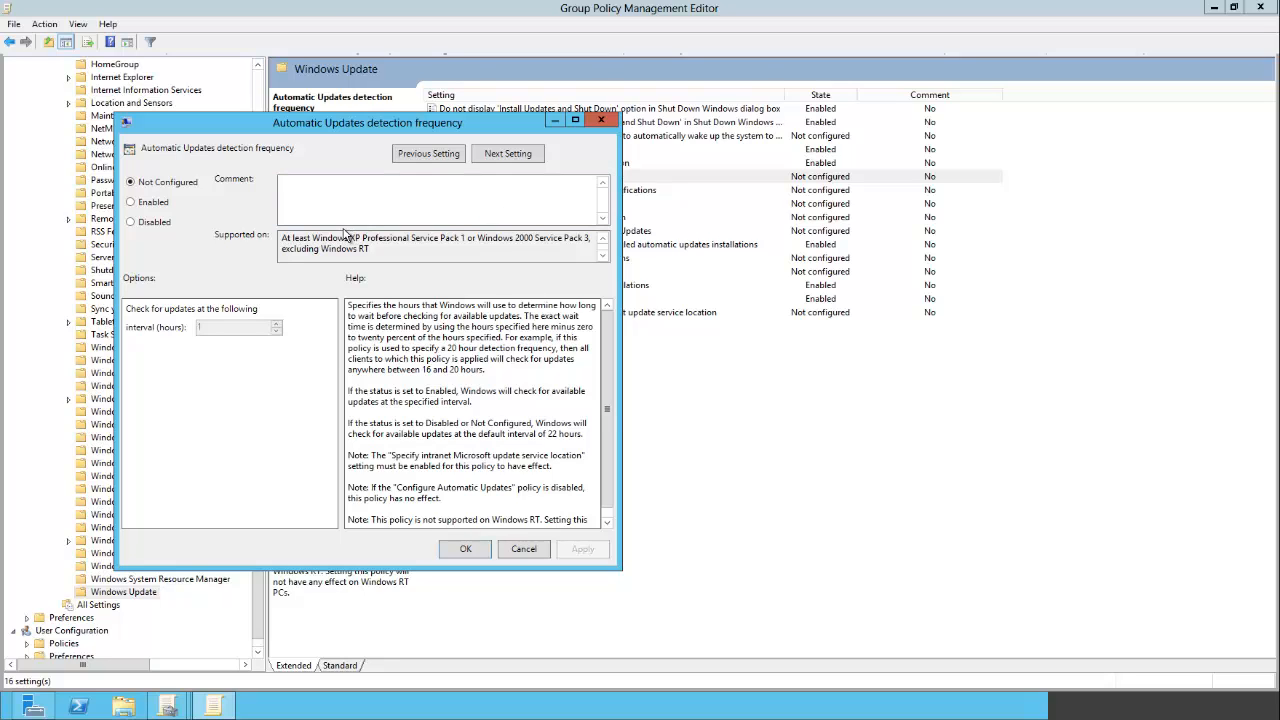
pyautogui.click(140, 202)
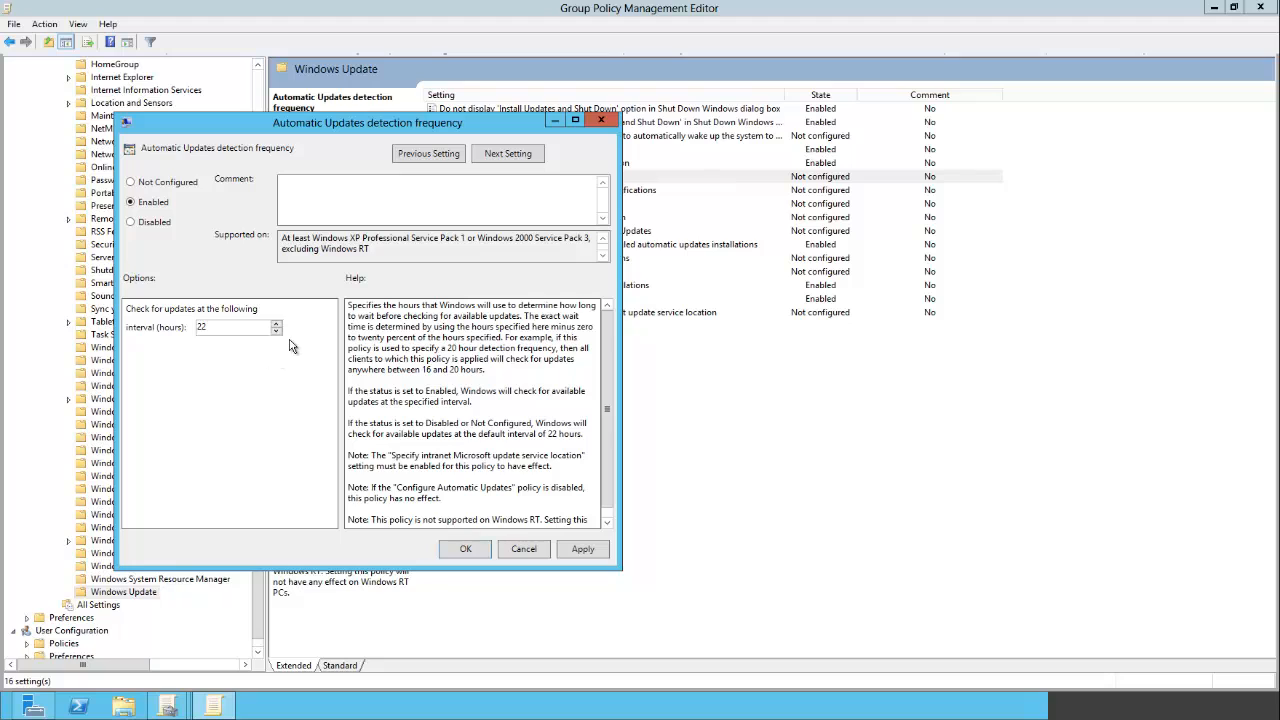
pyautogui.click(583, 556)
pyautogui.click(465, 549)
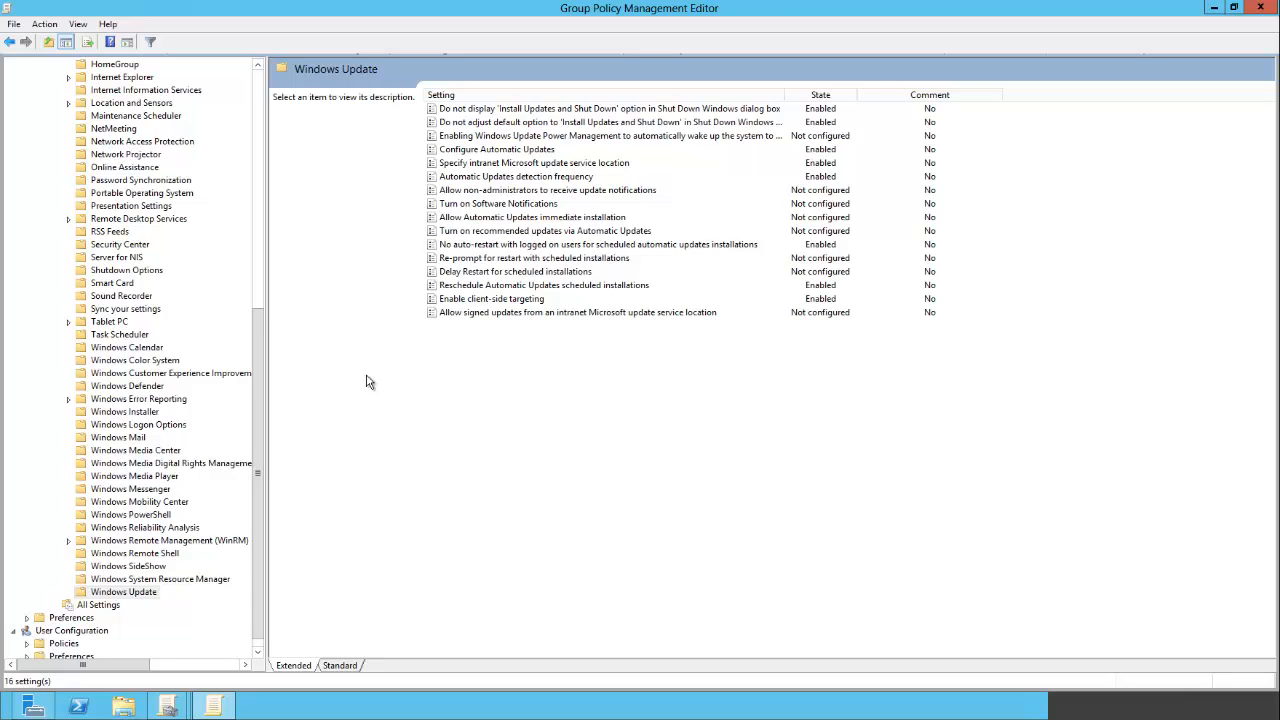
# - Open the CMD ADMIN command prompt from the desktop and run gpupdate /force
pyautogui.press('super')
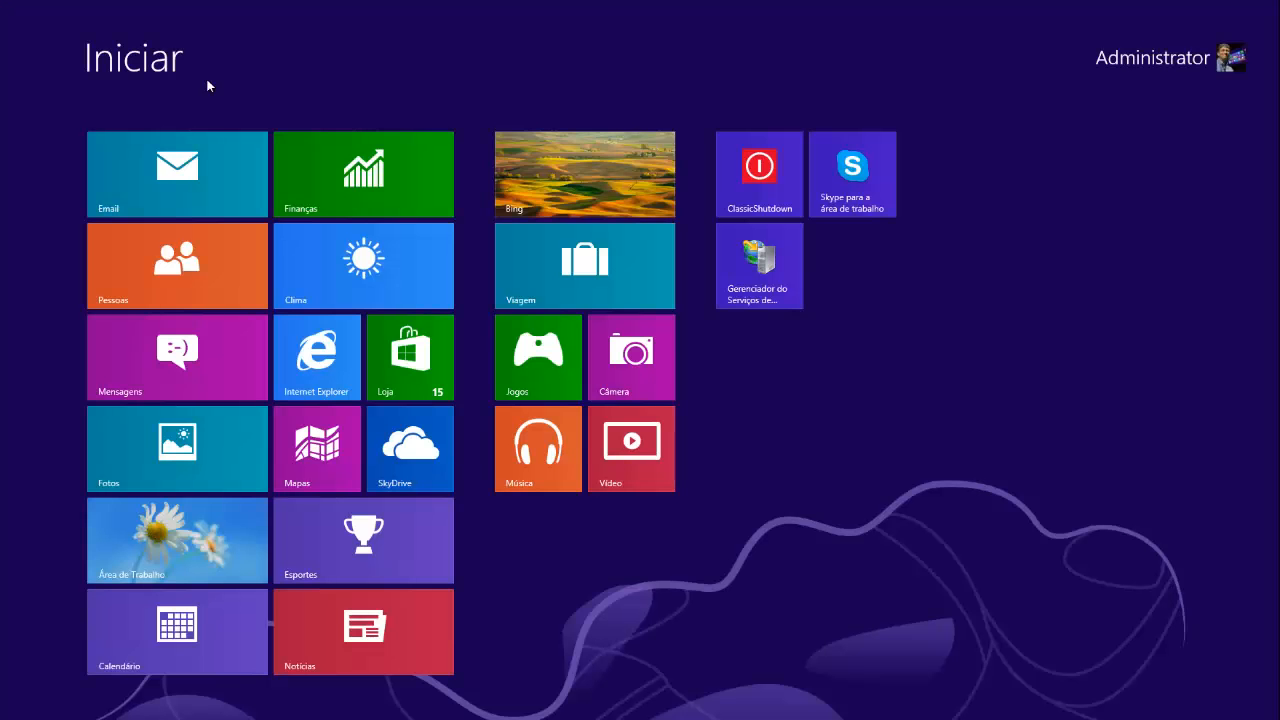
pyautogui.click(145, 541)
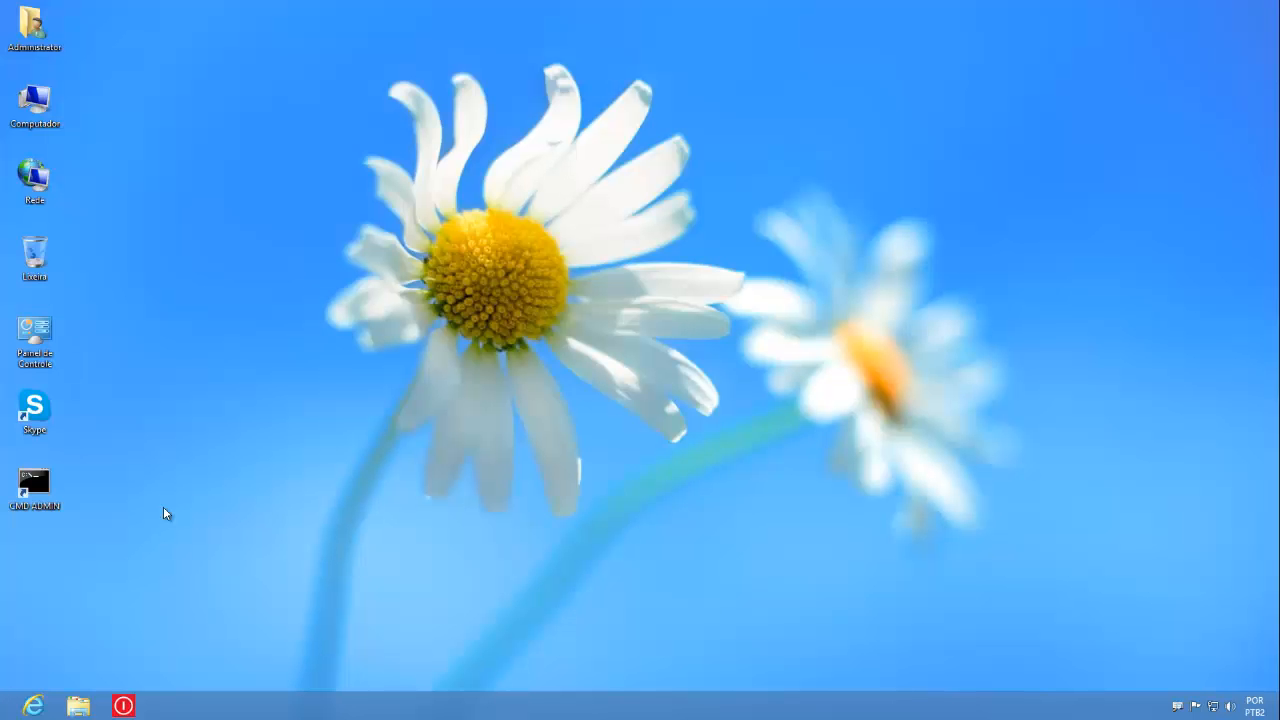
pyautogui.doubleClick(34, 484)
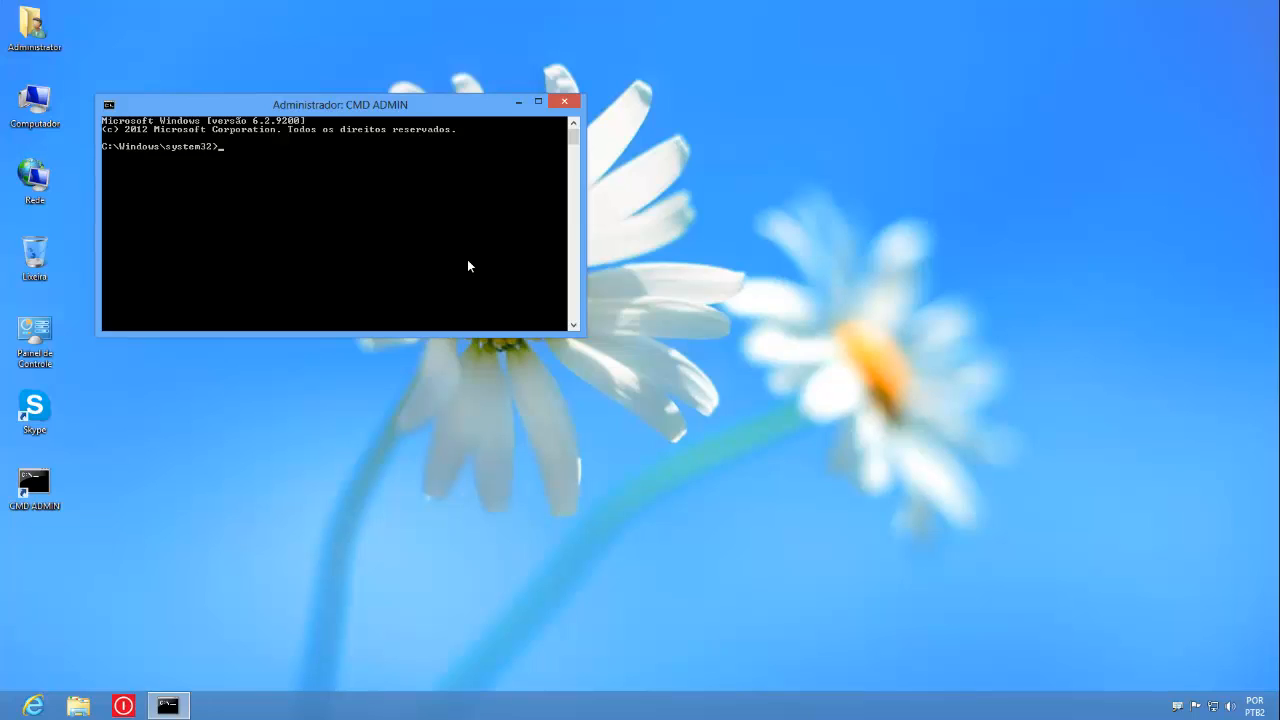
pyautogui.write('gpupdate /force')
pyautogui.press('Return')
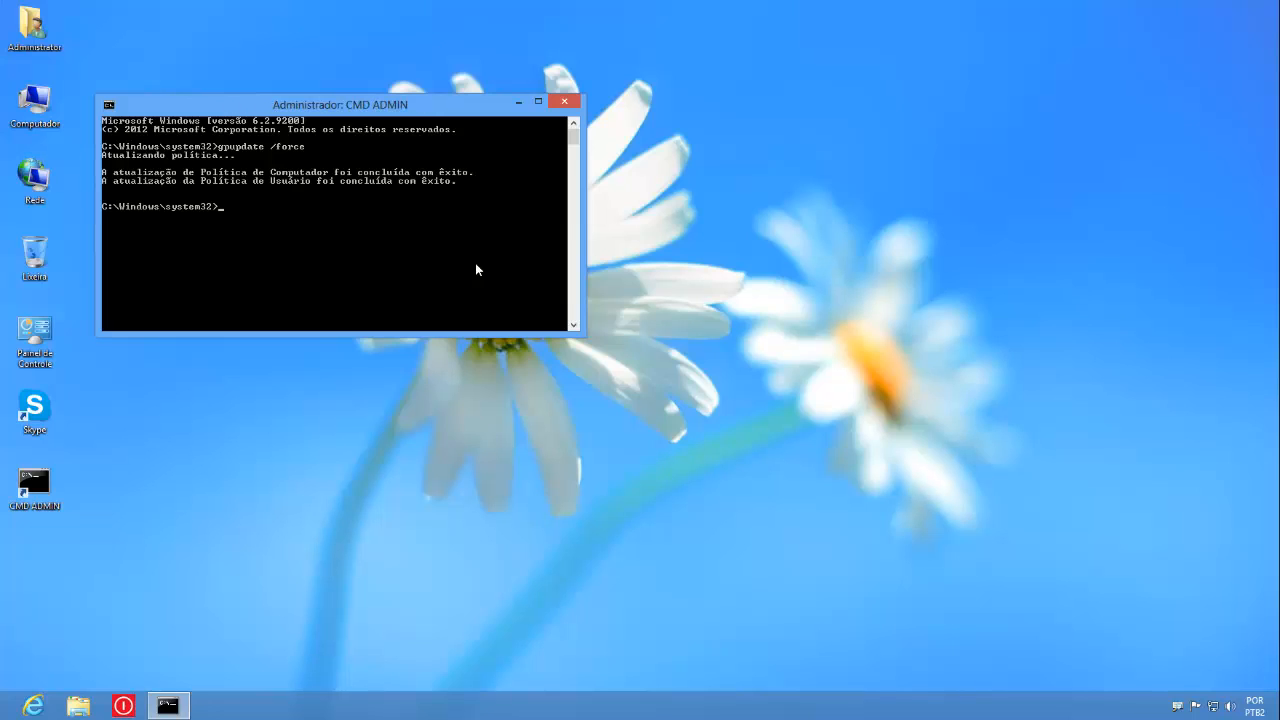
# - Open Windows Update in the Control Panel to check the applied update settings
pyautogui.doubleClick(34, 335)
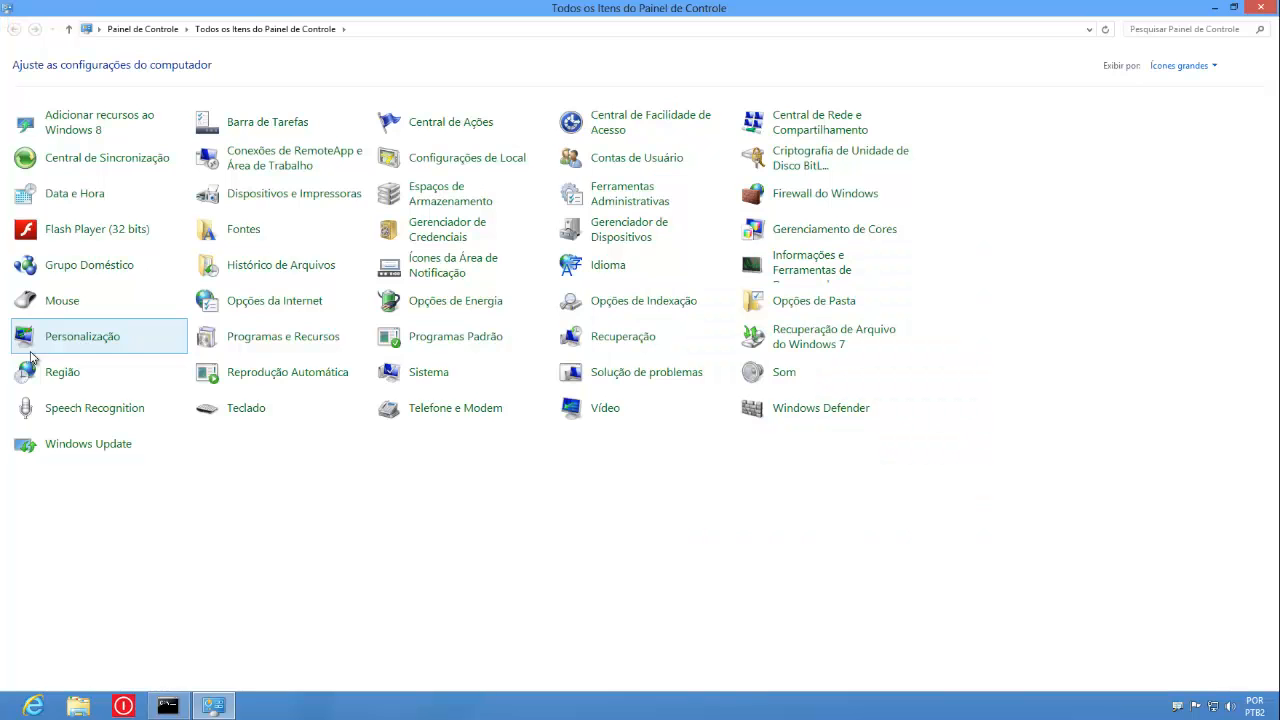
pyautogui.click(115, 450)
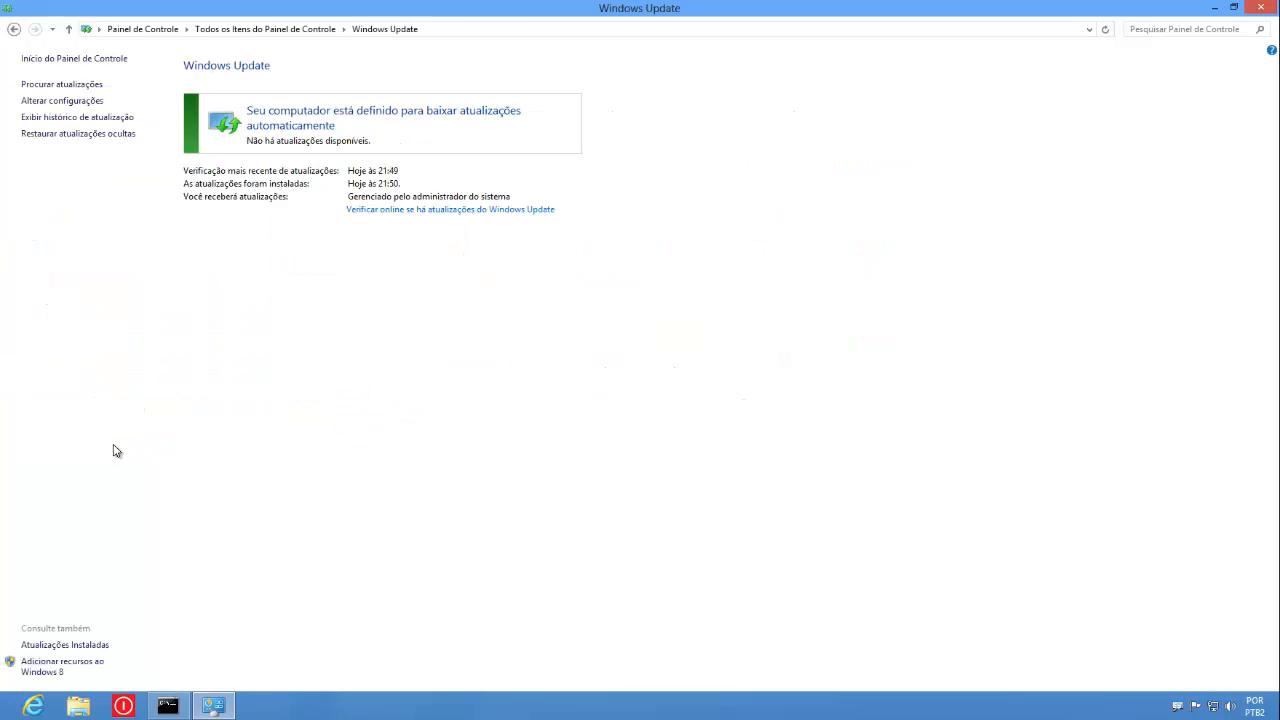
# - Open the Windows Update settings, then review the Configure Automatic Updates policy's download options and close it with OK
pyautogui.click(69, 104)
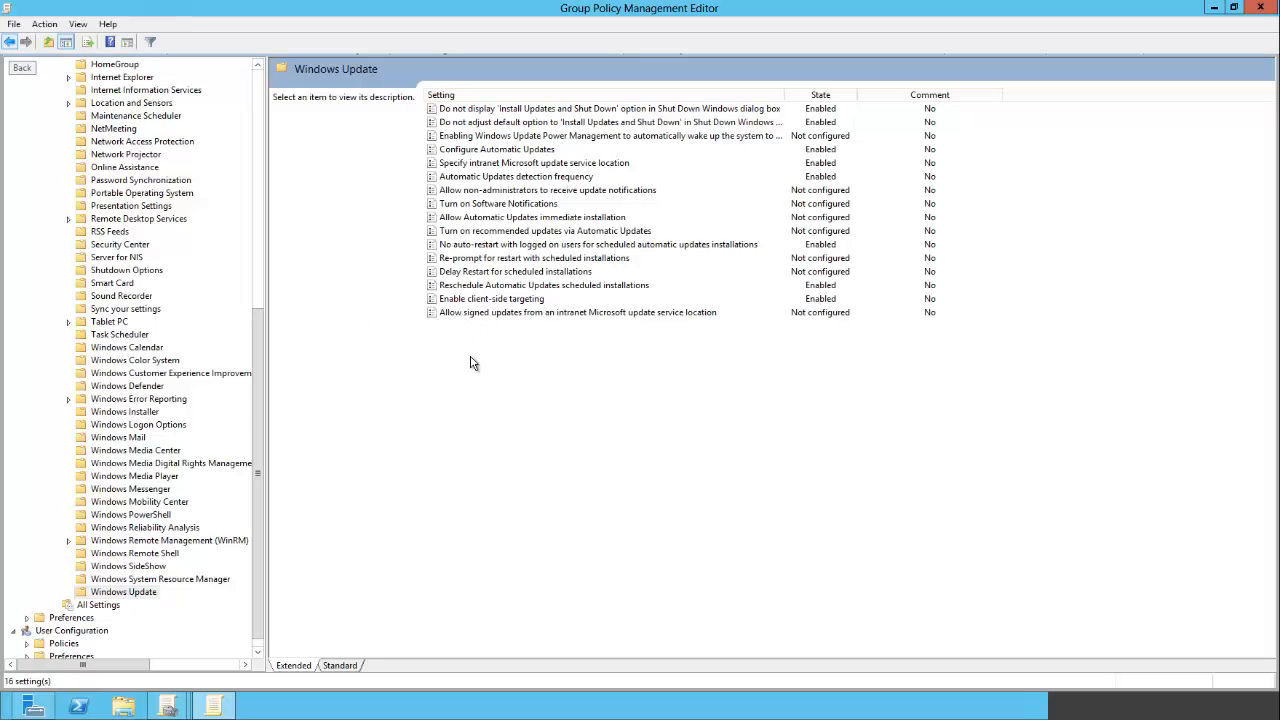
pyautogui.doubleClick(502, 152)
pyautogui.click(325, 346)
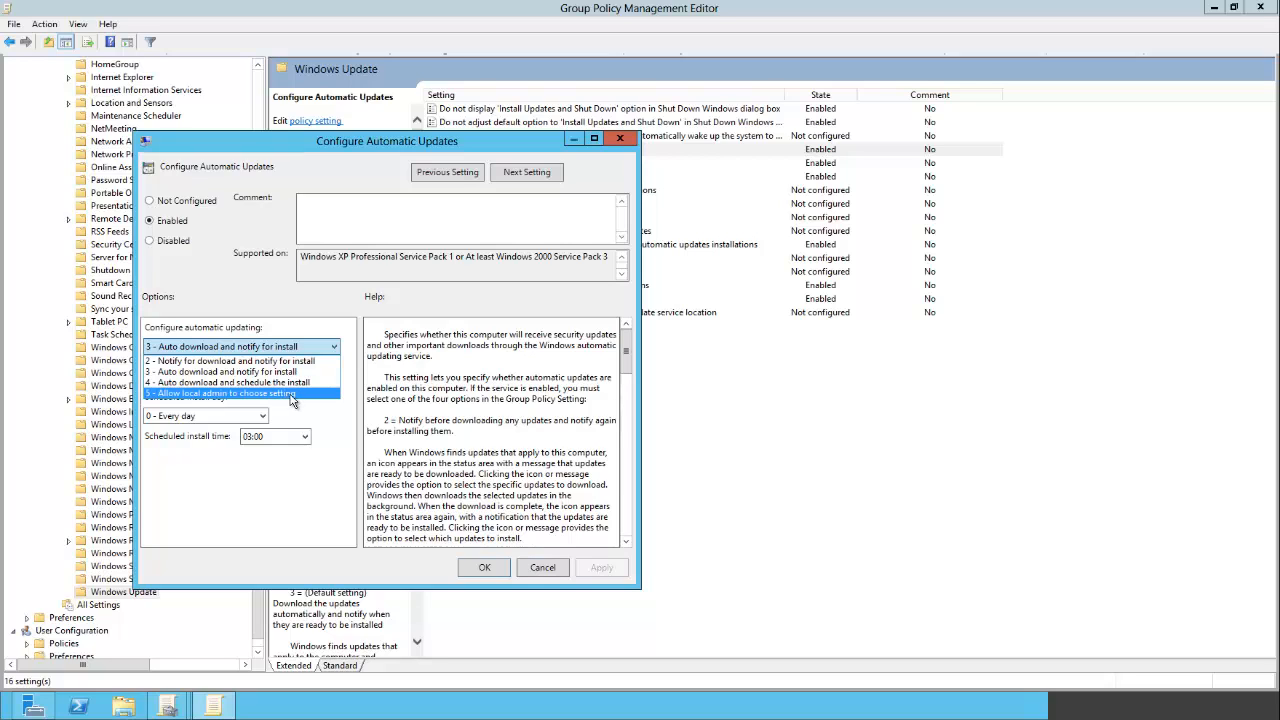
pyautogui.click(308, 512)
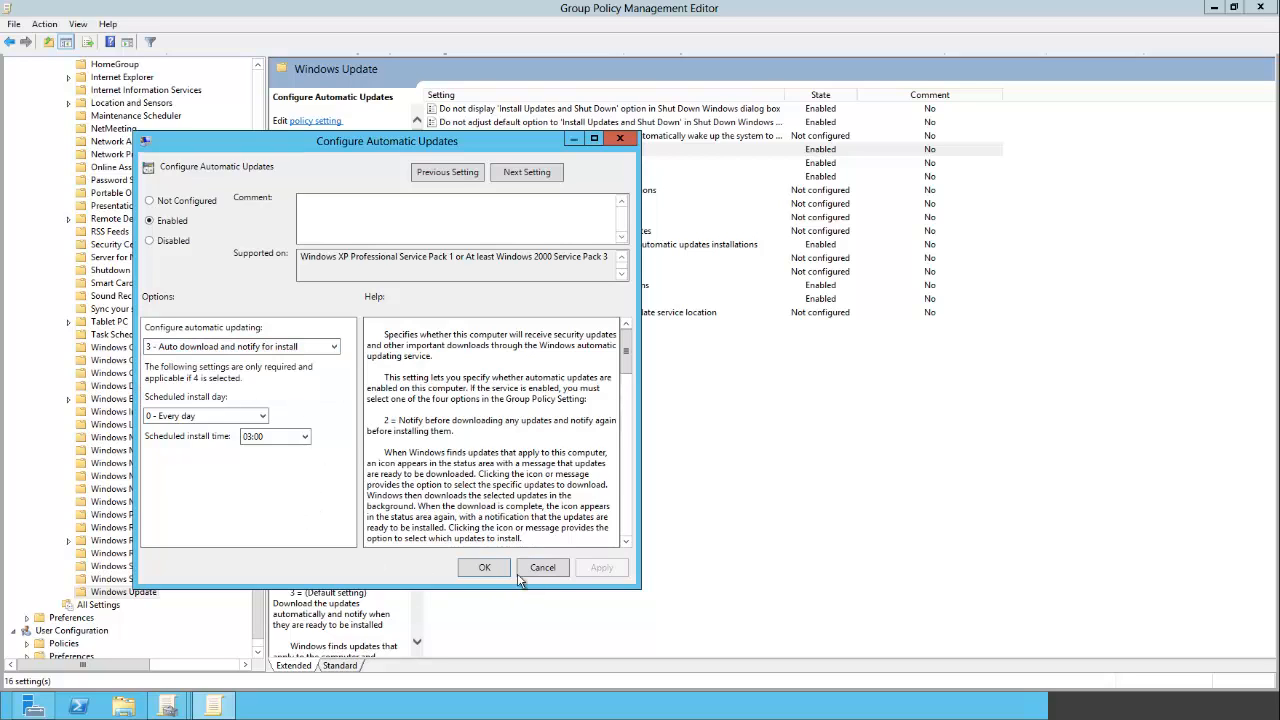
pyautogui.click(486, 568)
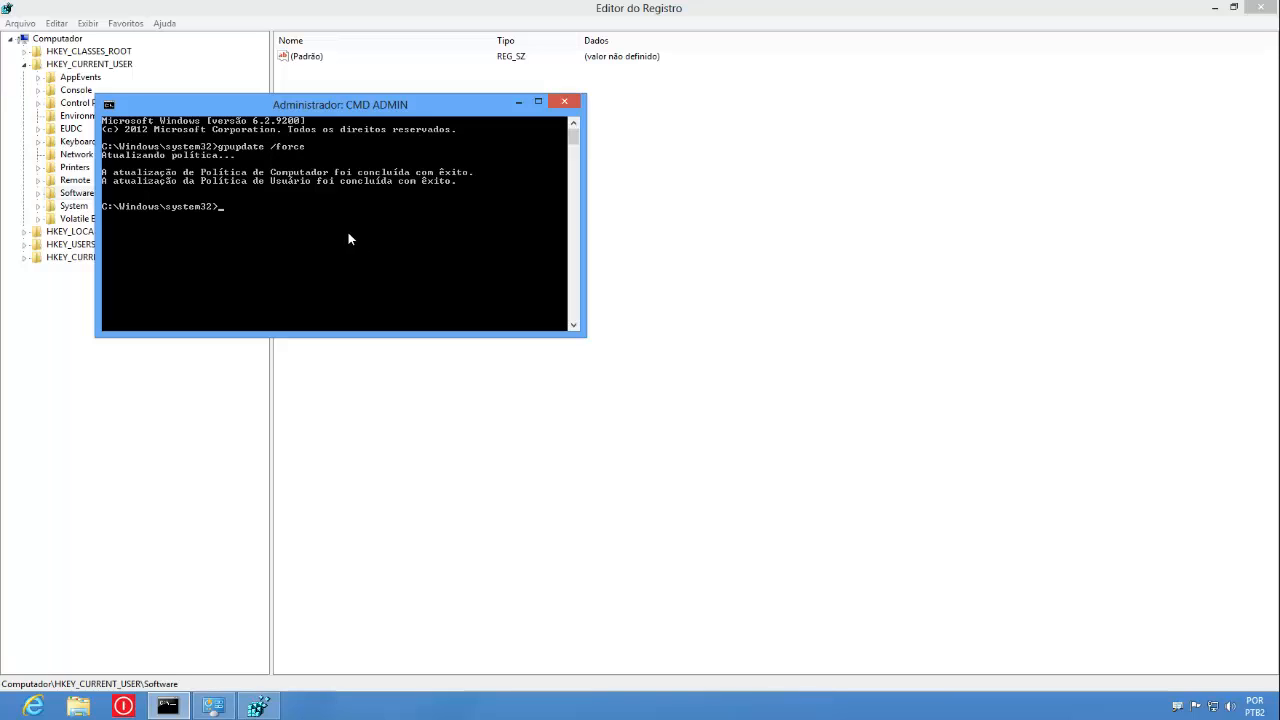
# - Run gpresult /r in the CMD ADMIN prompt and scroll back through its output
pyautogui.write('gpresult /r')
pyautogui.press('Return')
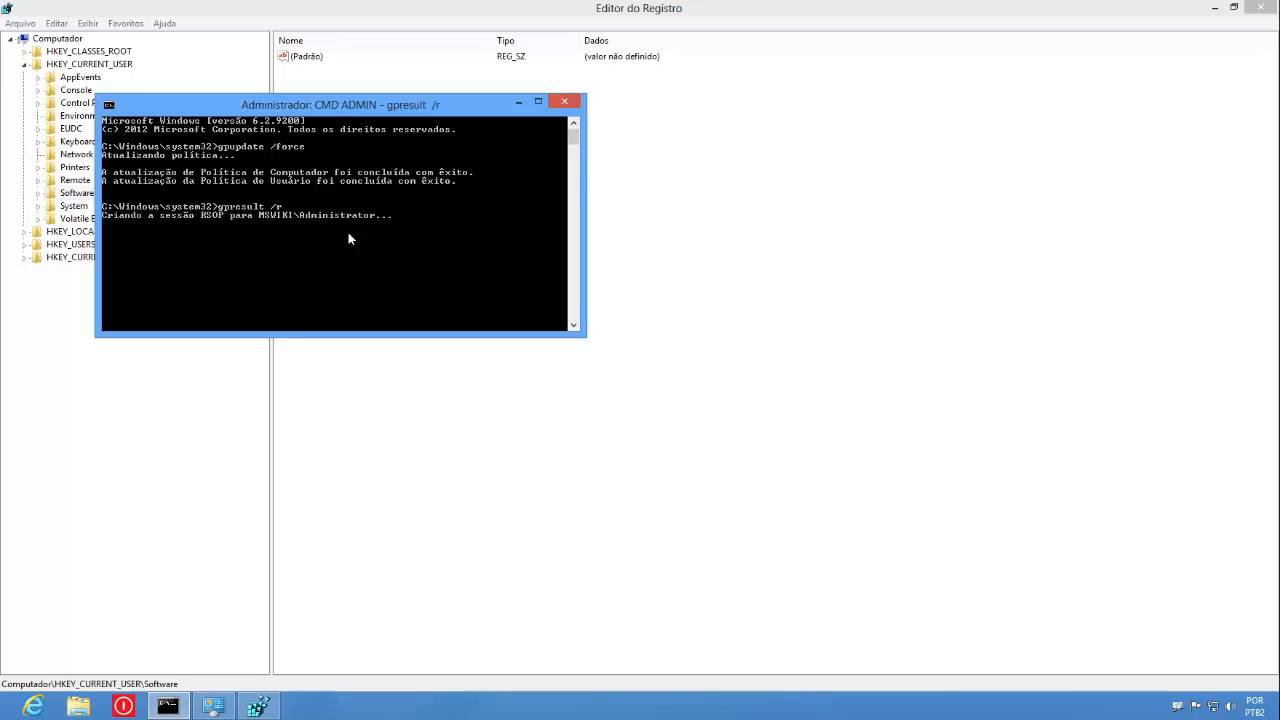
pyautogui.scroll(15, 348, 234)
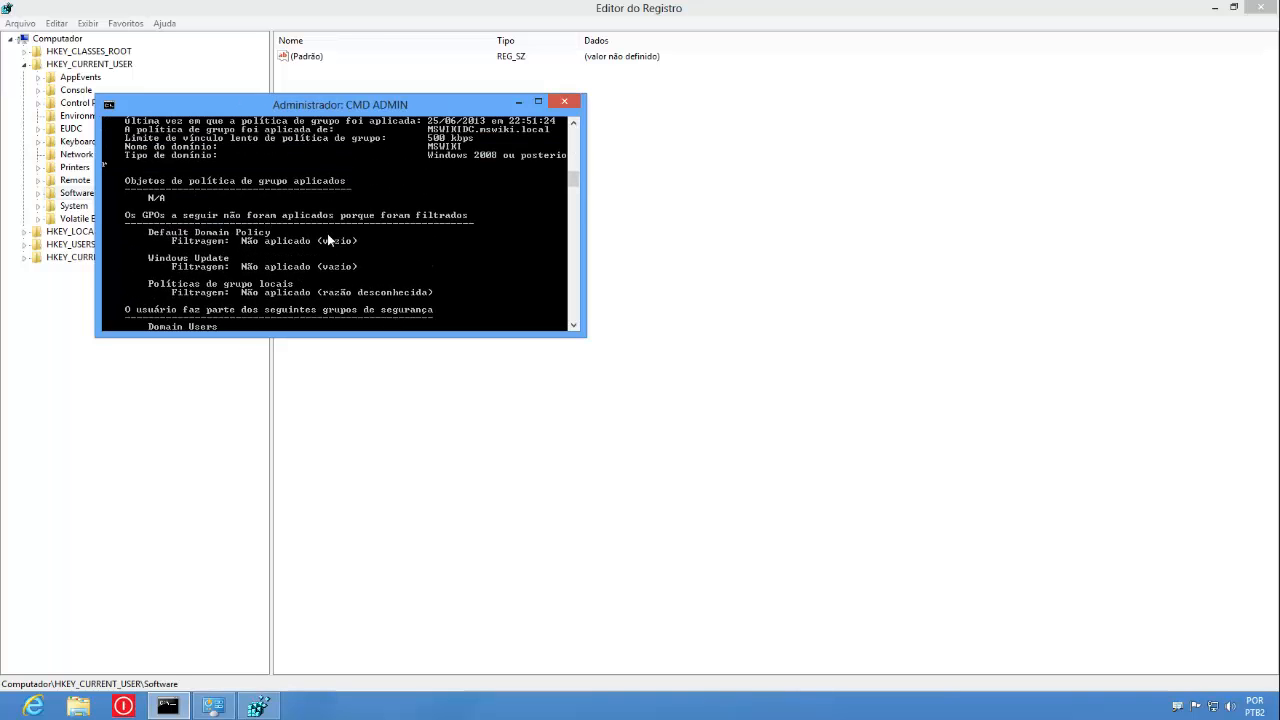
pyautogui.scroll(9, 327, 238)
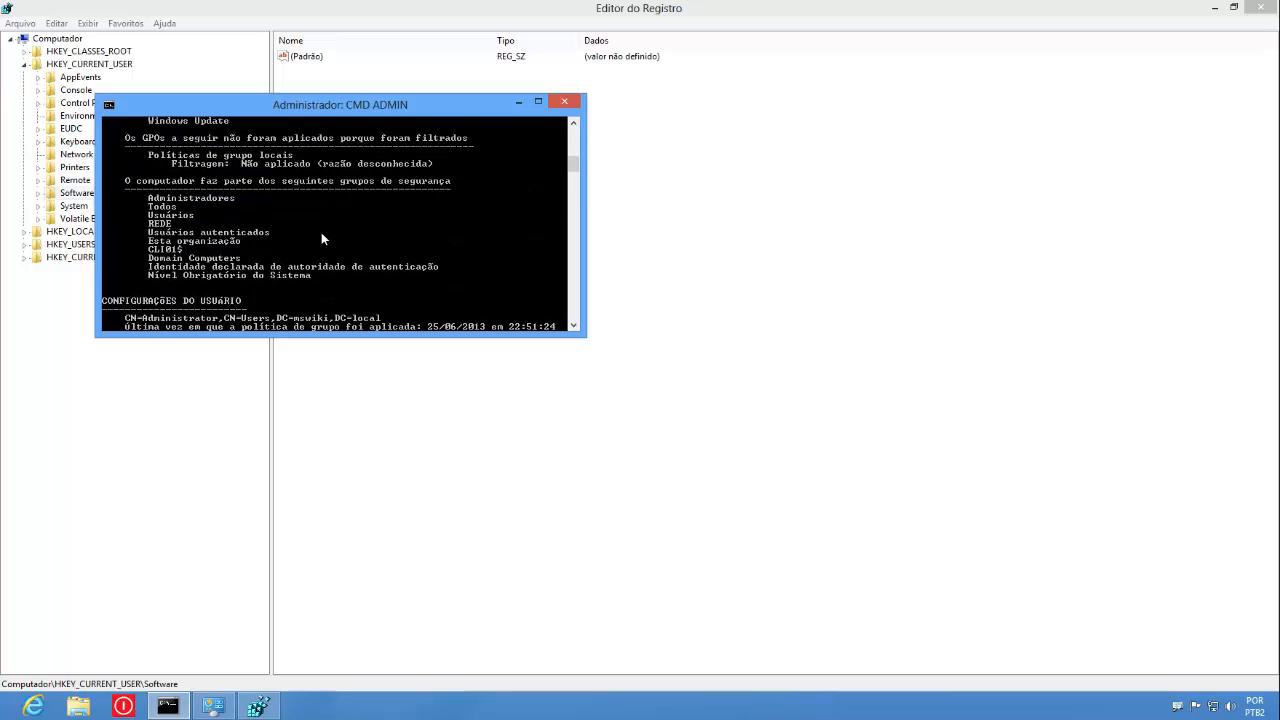
# - Mark and highlight the Windows Update entry under the applied group policy objects
pyautogui.rightClick(300, 208)
pyautogui.click(329, 211)
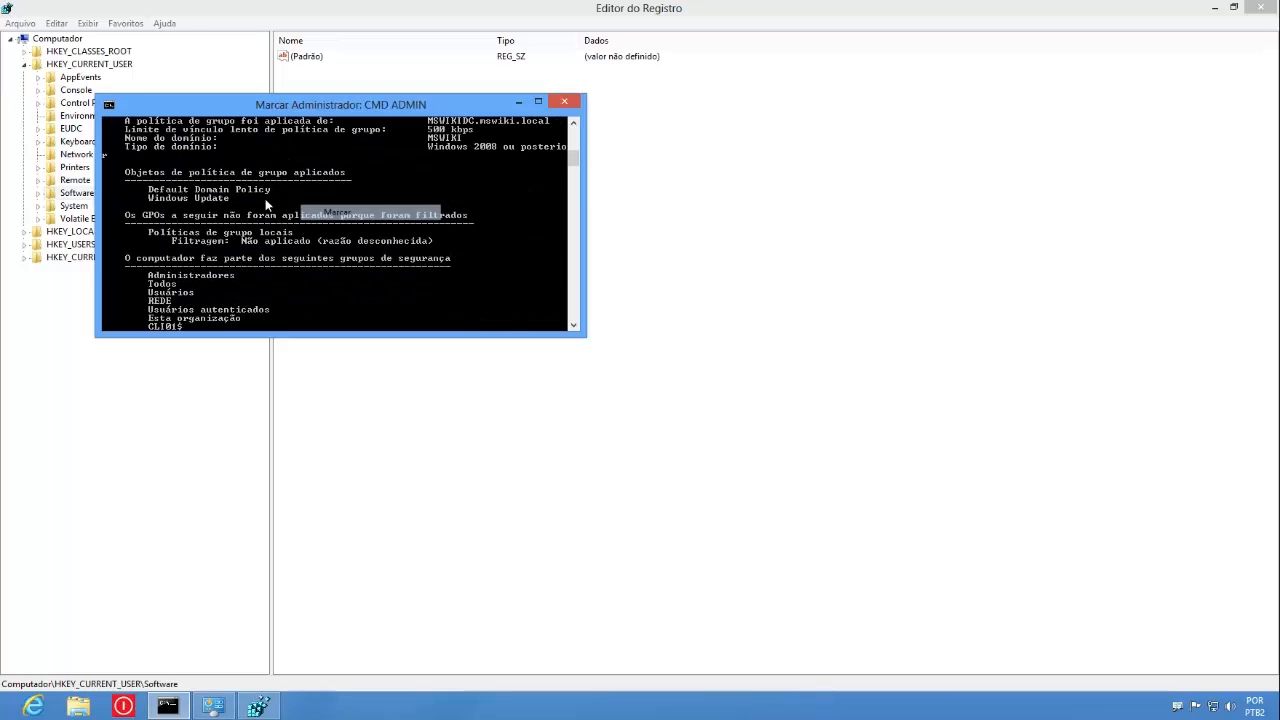
pyautogui.moveTo(235, 198); pyautogui.dragTo(147, 199)
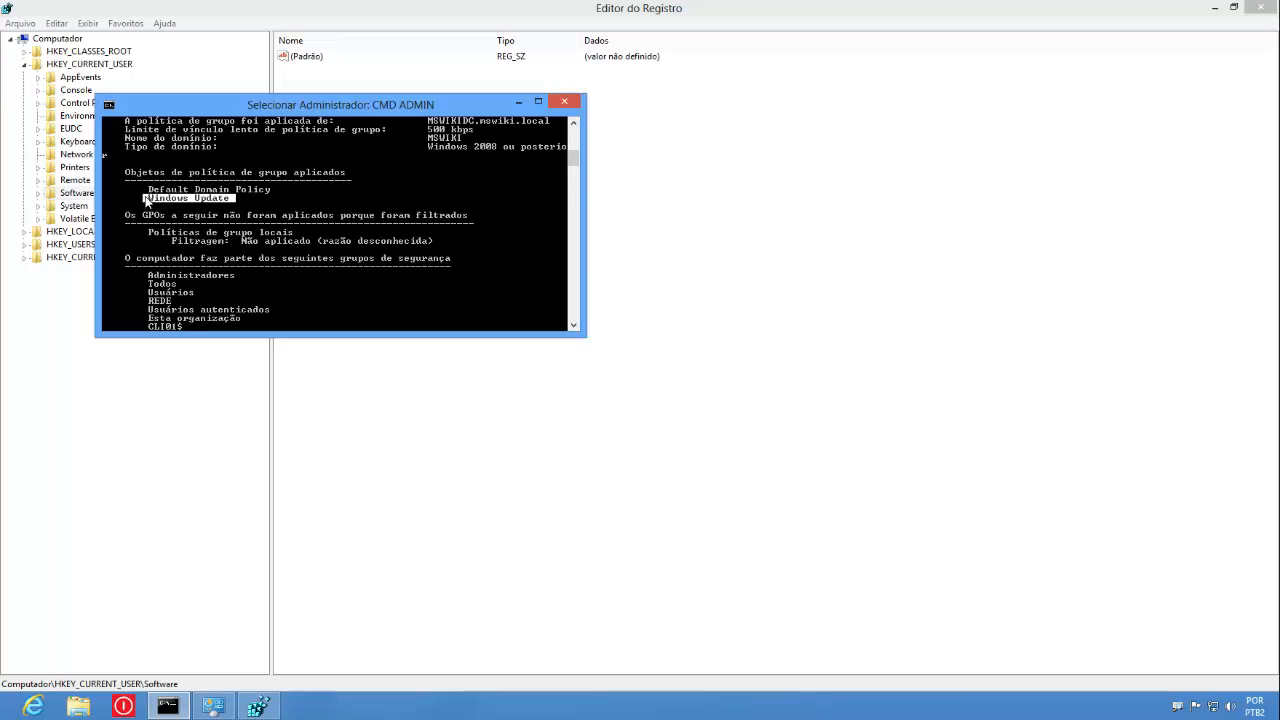